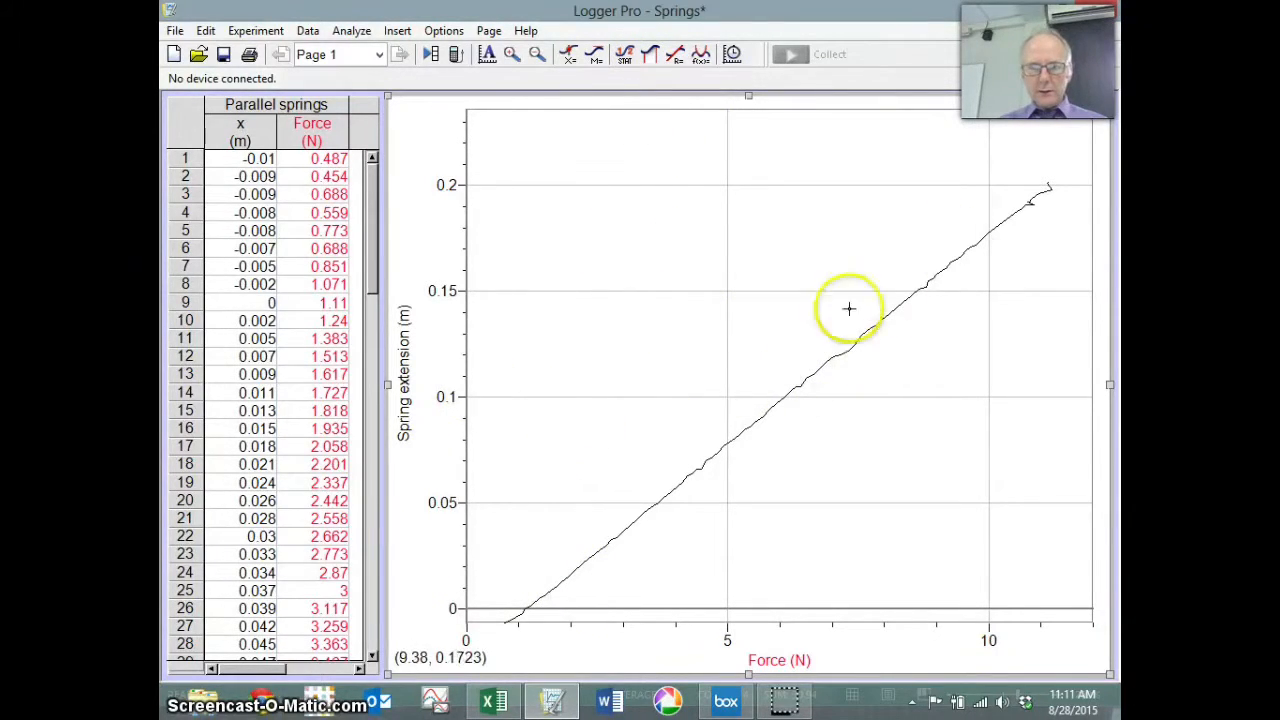
# Step: Review the Spring extension and Force column definitions, then widen the data table across the window
pyautogui.doubleClick(255, 133)
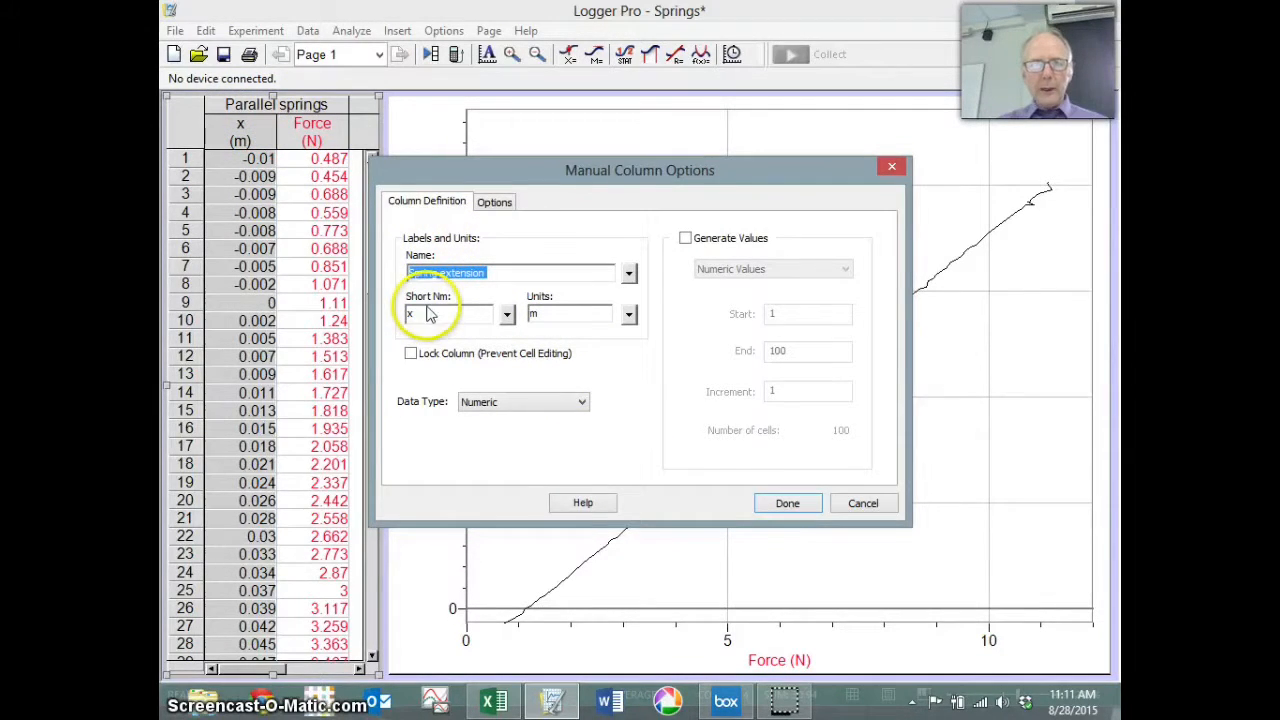
pyautogui.click(790, 503)
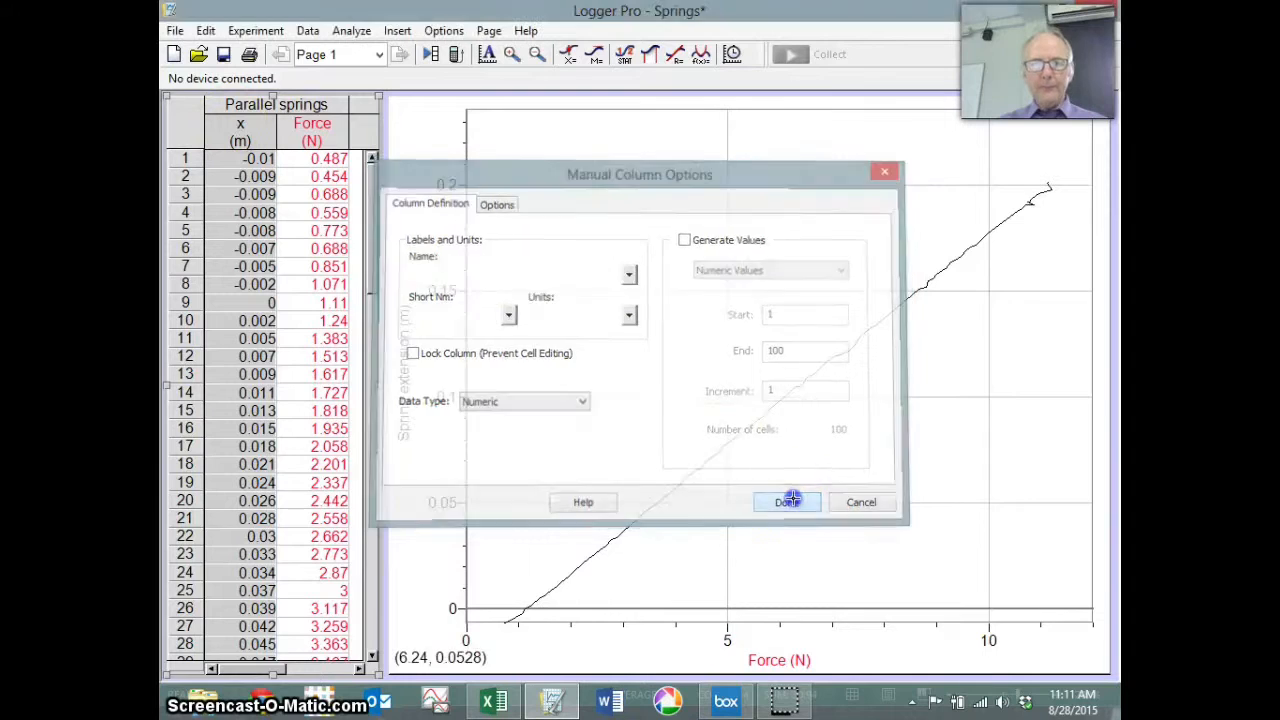
pyautogui.doubleClick(340, 150)
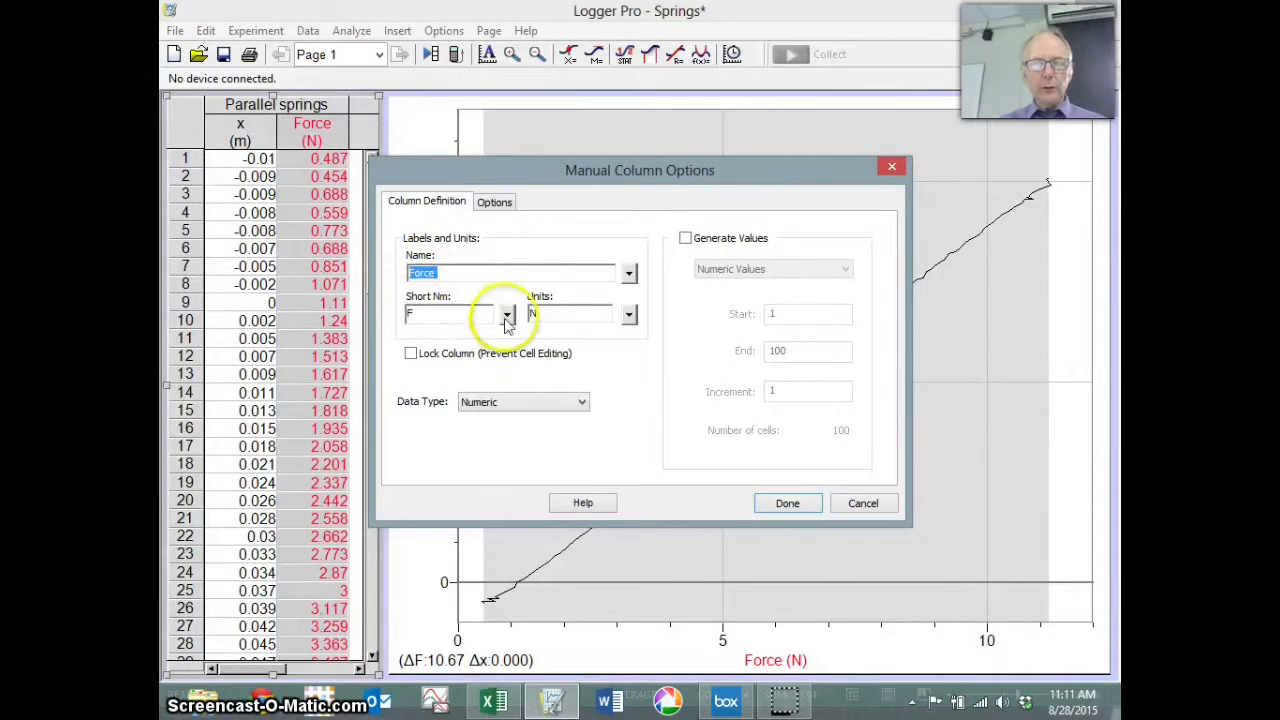
pyautogui.click(789, 503)
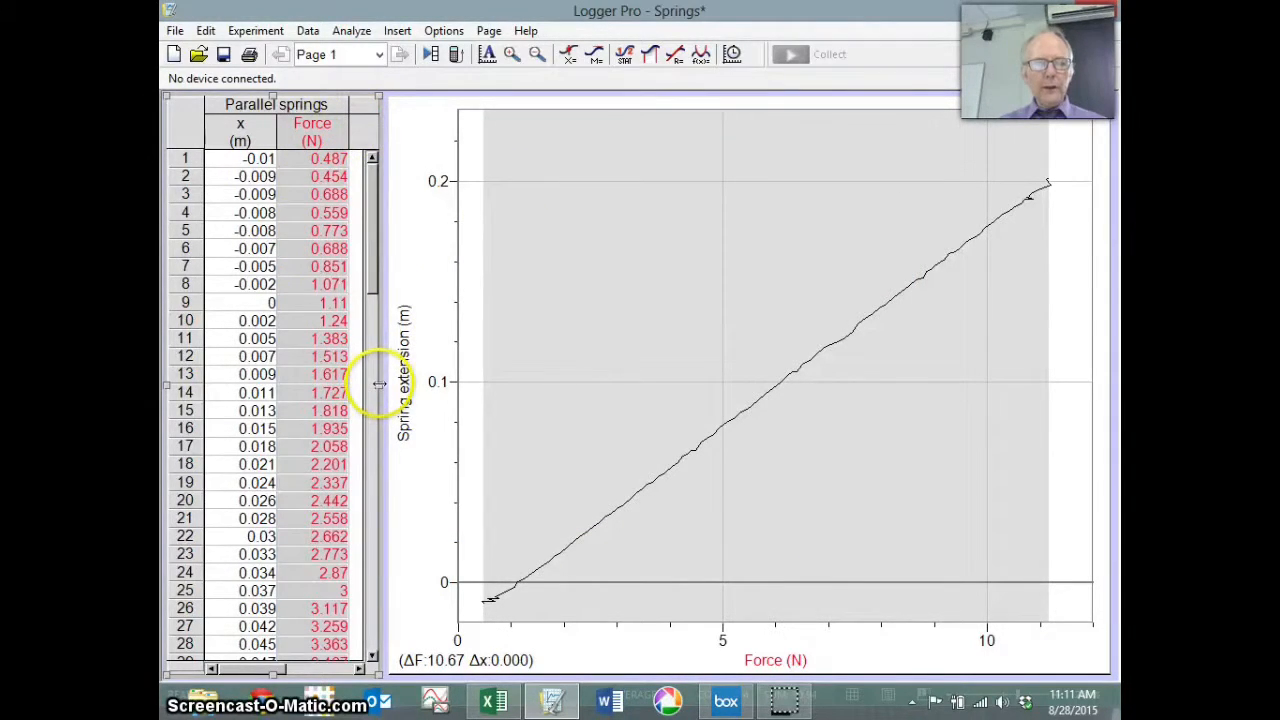
pyautogui.moveTo(455, 393); pyautogui.dragTo(772, 385)
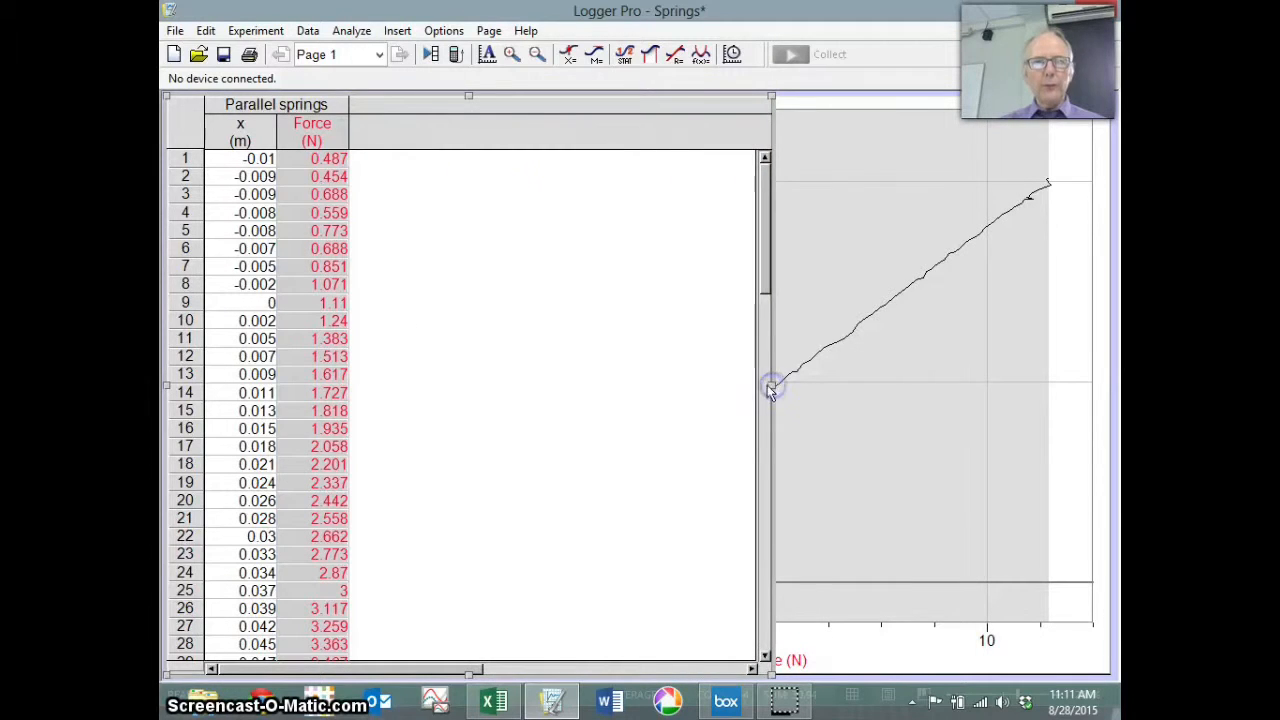
# Step: Use Data > New Data Set twice to create Parallel springs 2 and Parallel springs 3
pyautogui.click(307, 30)
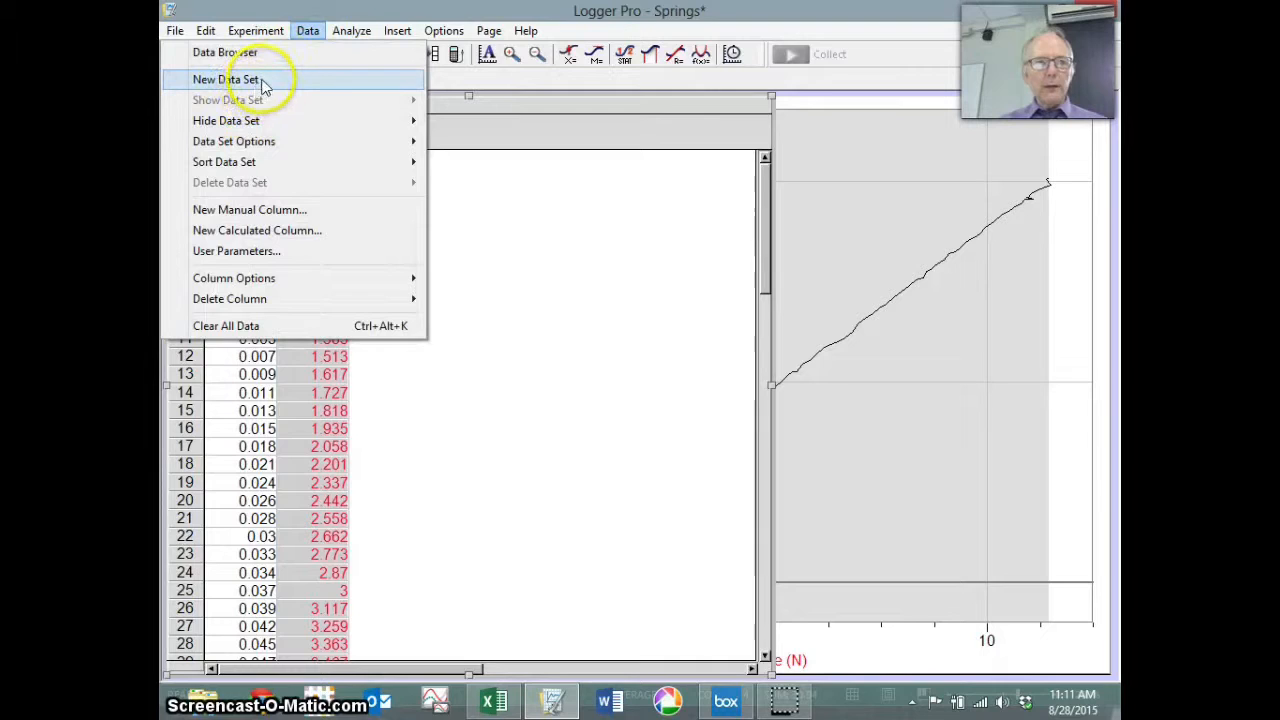
pyautogui.click(228, 79)
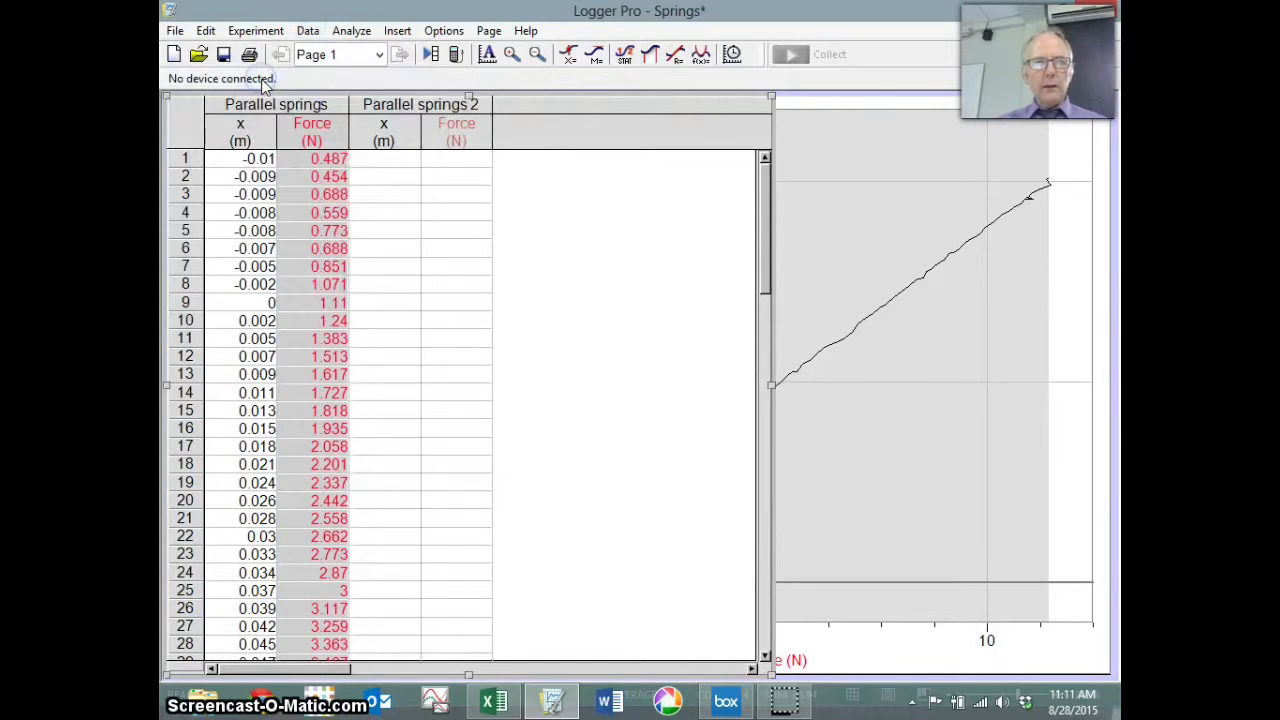
pyautogui.click(308, 31)
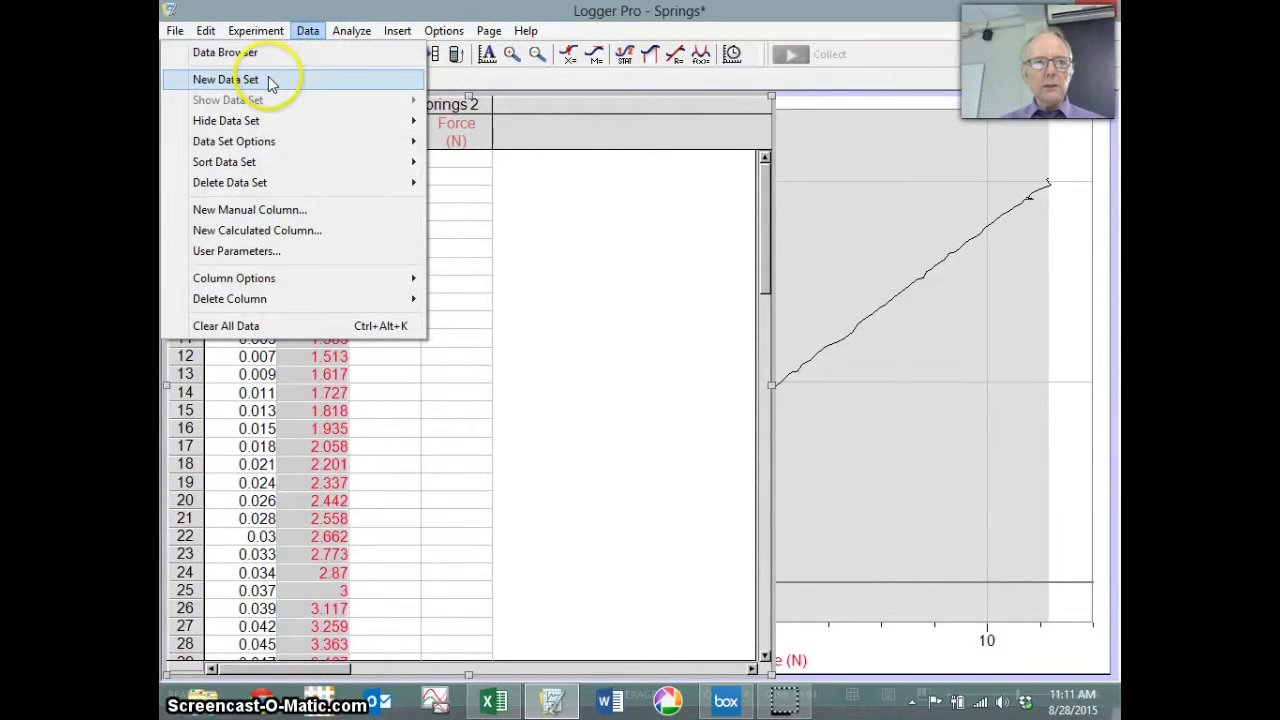
pyautogui.click(228, 79)
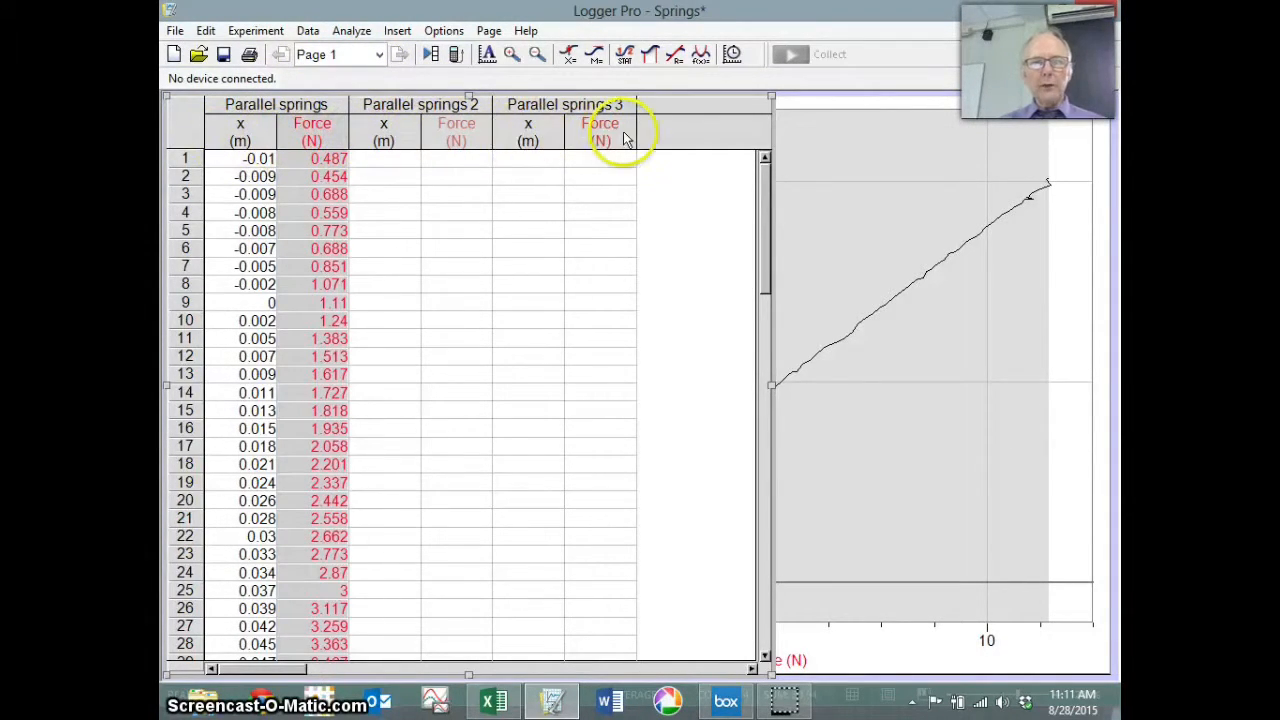
# Step: Rename Parallel springs 2 to 'Single spring' and Parallel springs 3 to 'Series springs'
pyautogui.doubleClick(424, 110)
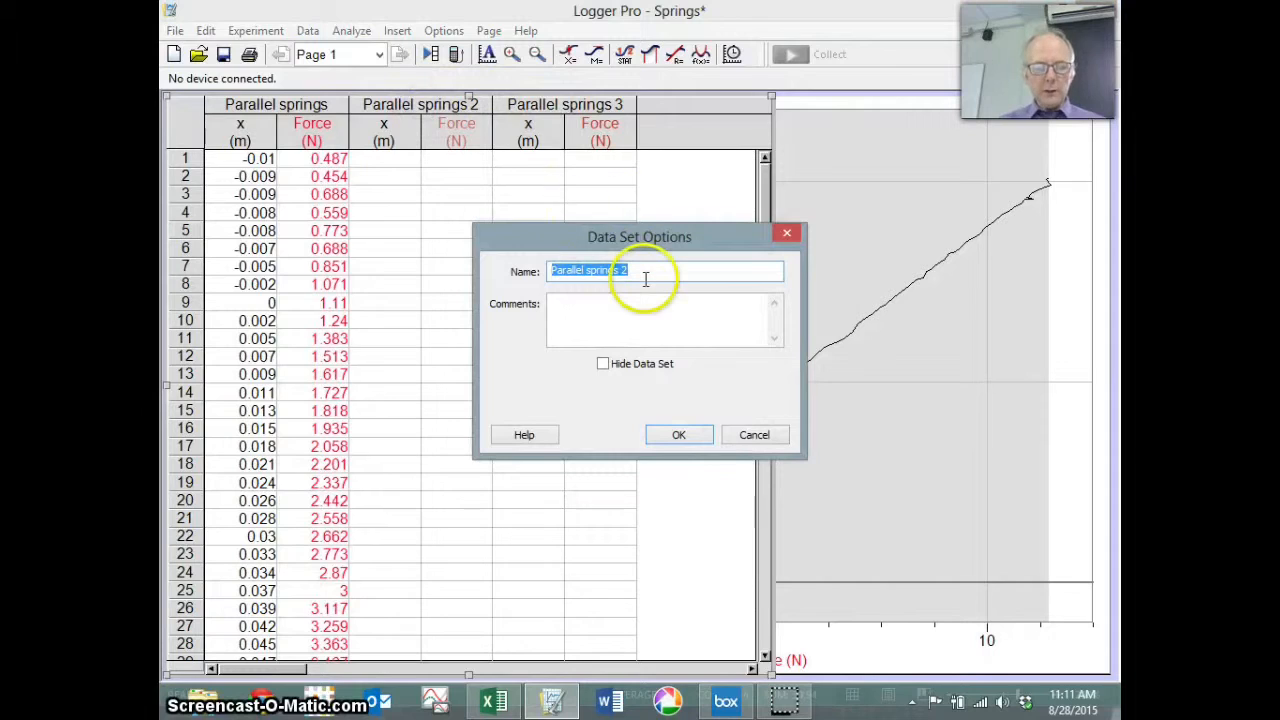
pyautogui.write('Sing')
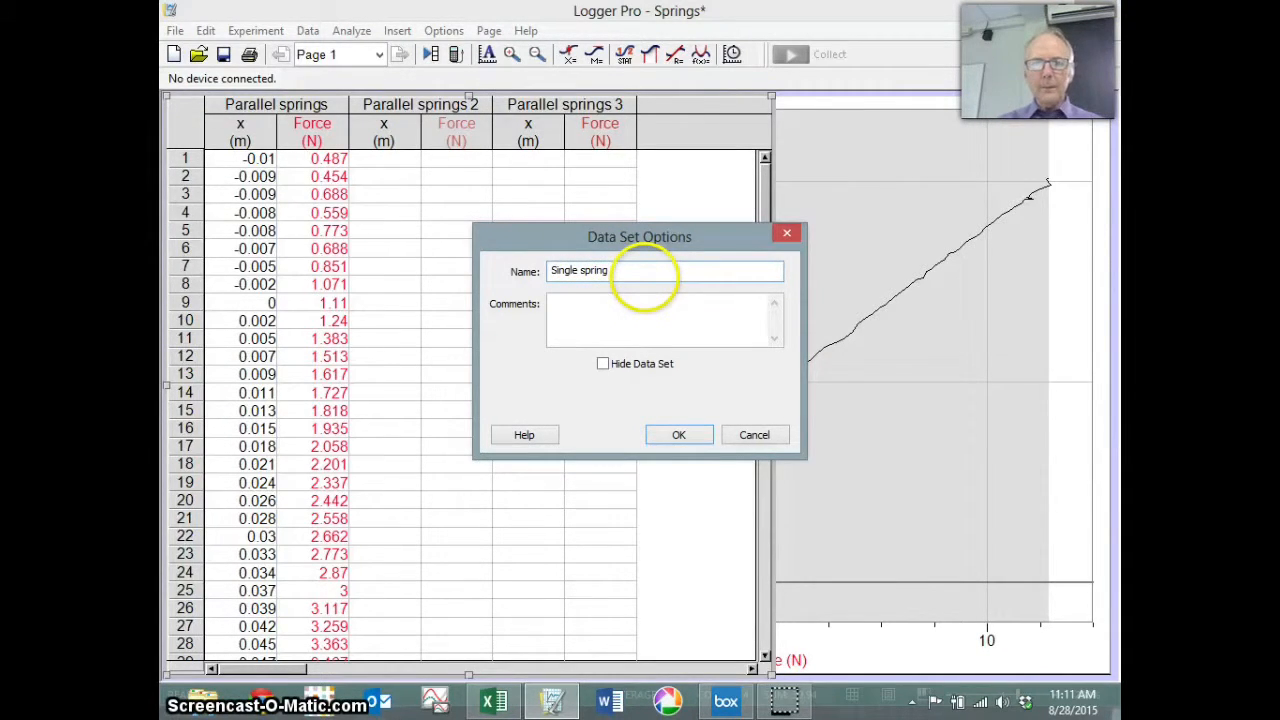
pyautogui.click(707, 431)
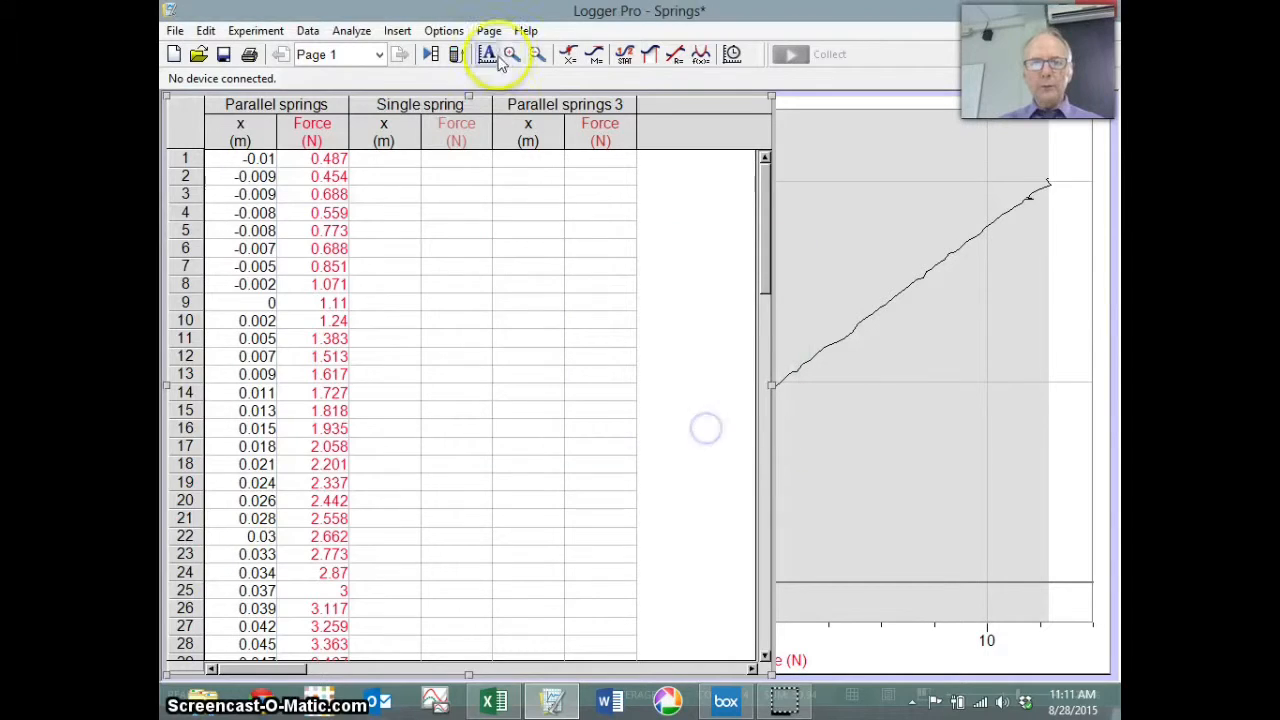
pyautogui.doubleClick(530, 108)
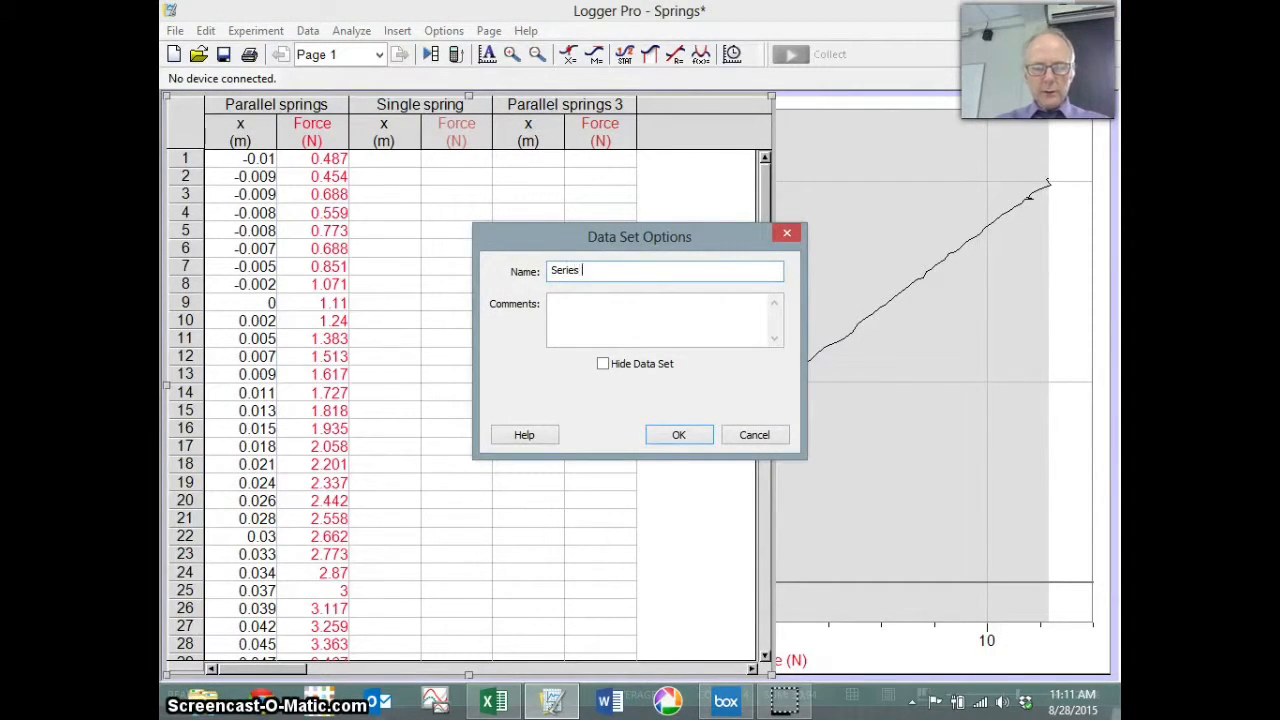
pyautogui.write('Series springs')
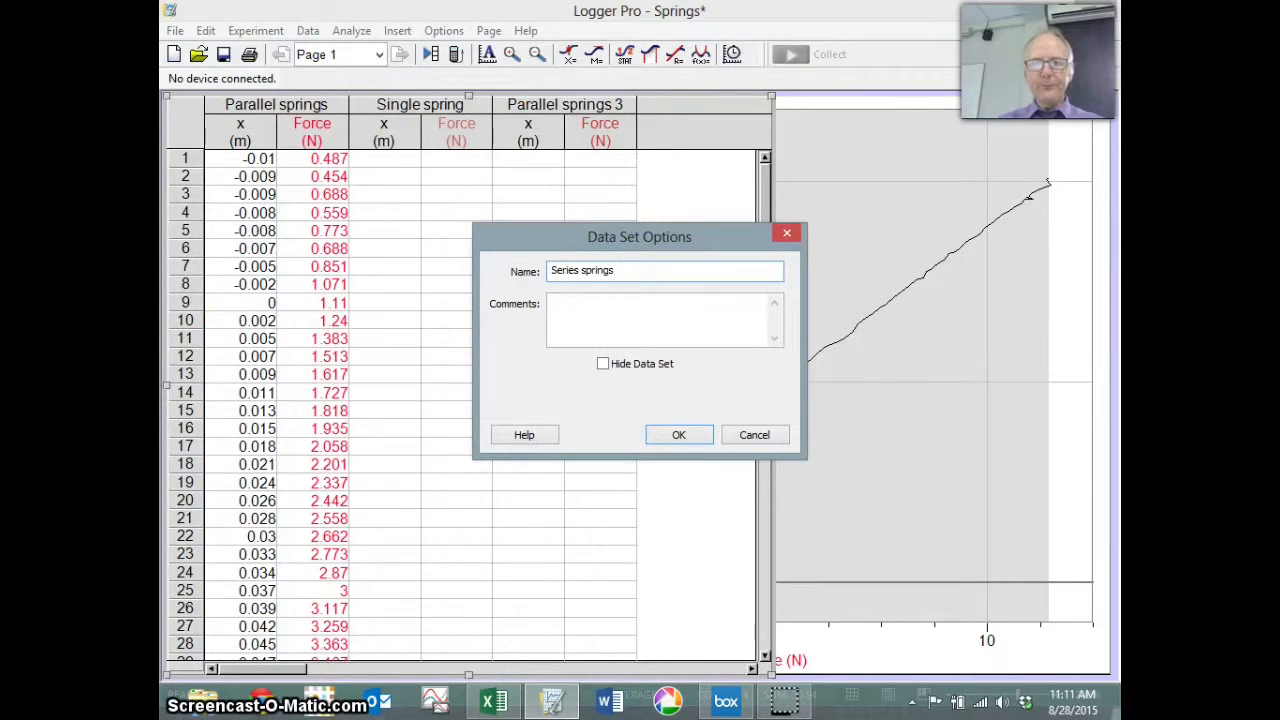
pyautogui.click(677, 434)
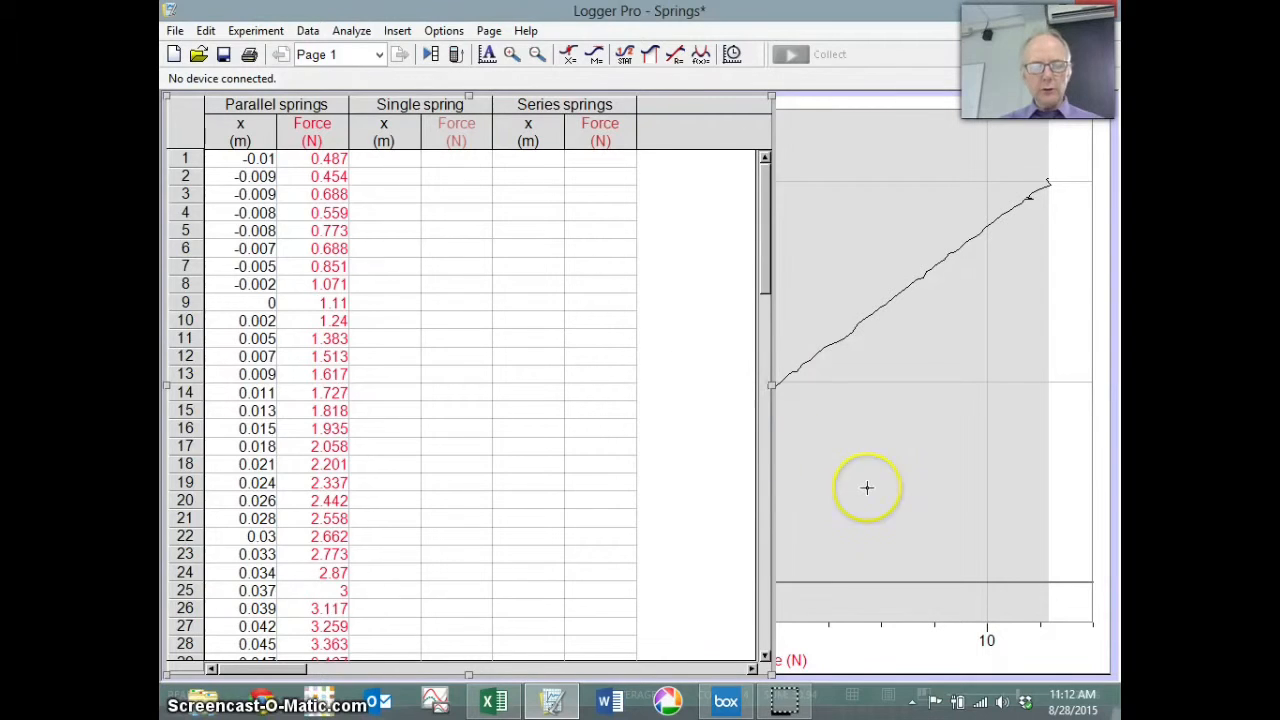
# Step: Copy the single spring values in A3:B9 from the Springs workbook and return to Logger Pro
pyautogui.click(493, 701)
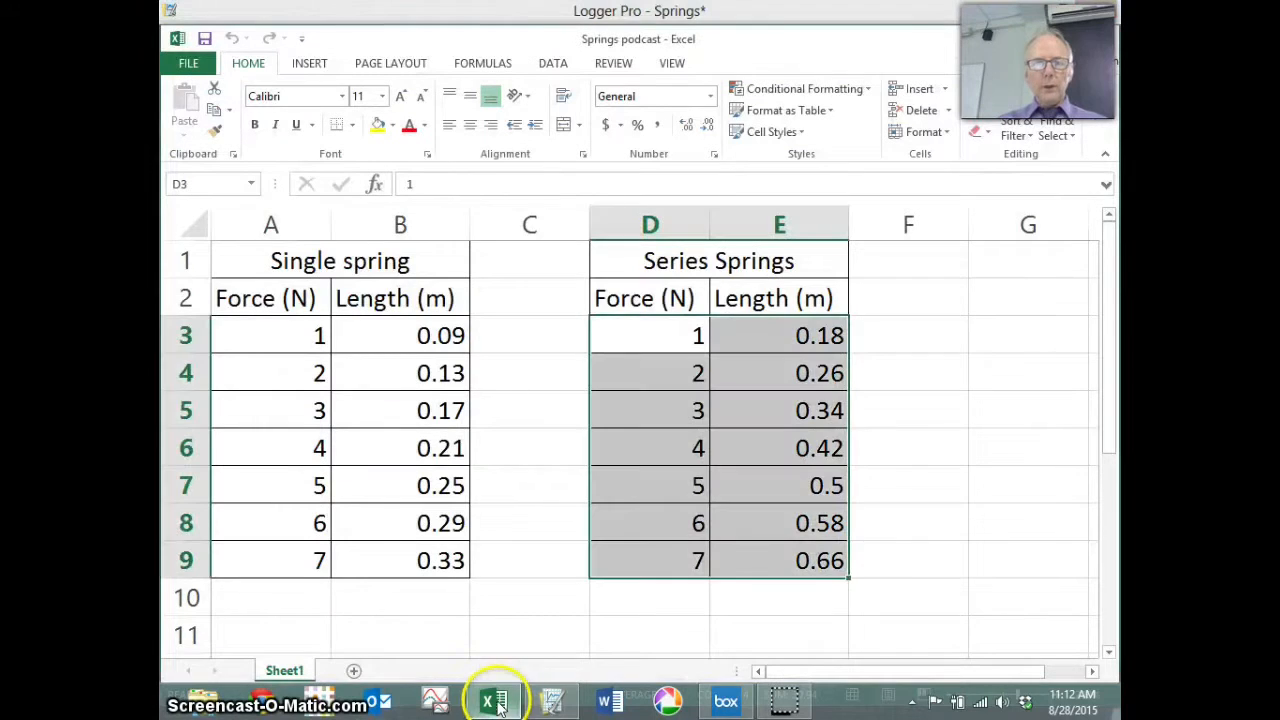
pyautogui.click(525, 431)
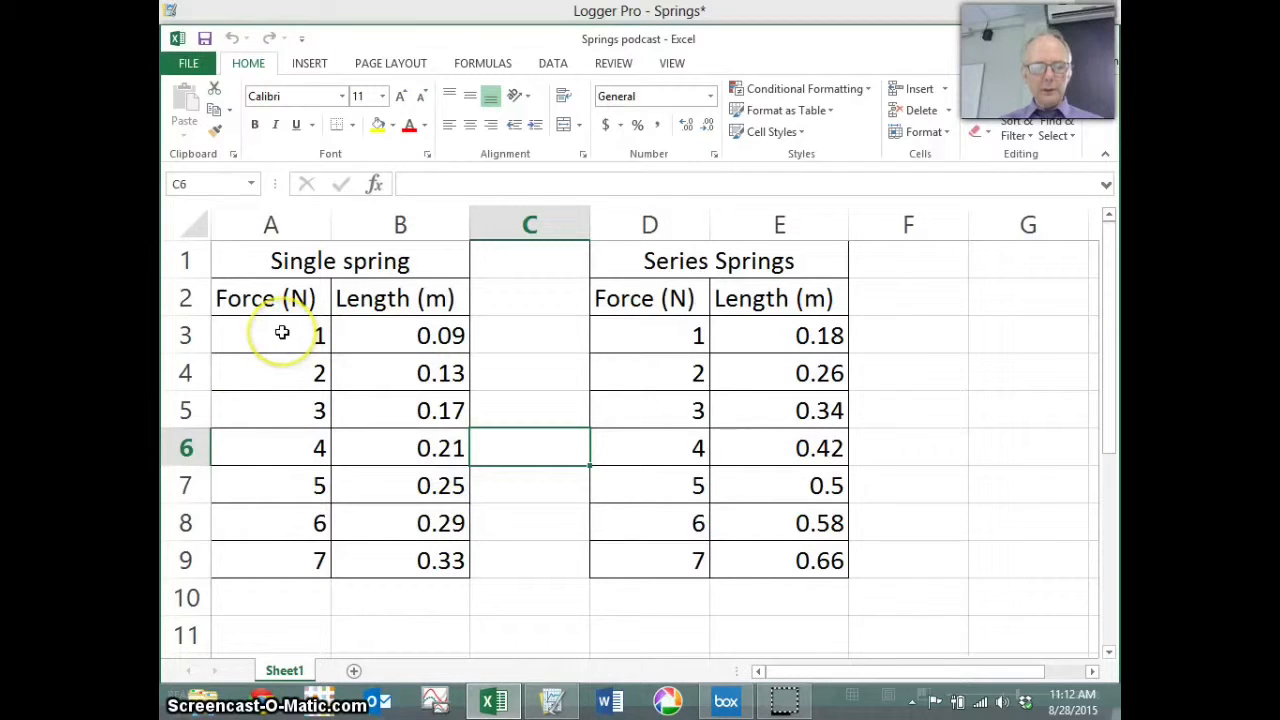
pyautogui.moveTo(282, 333); pyautogui.dragTo(409, 549)
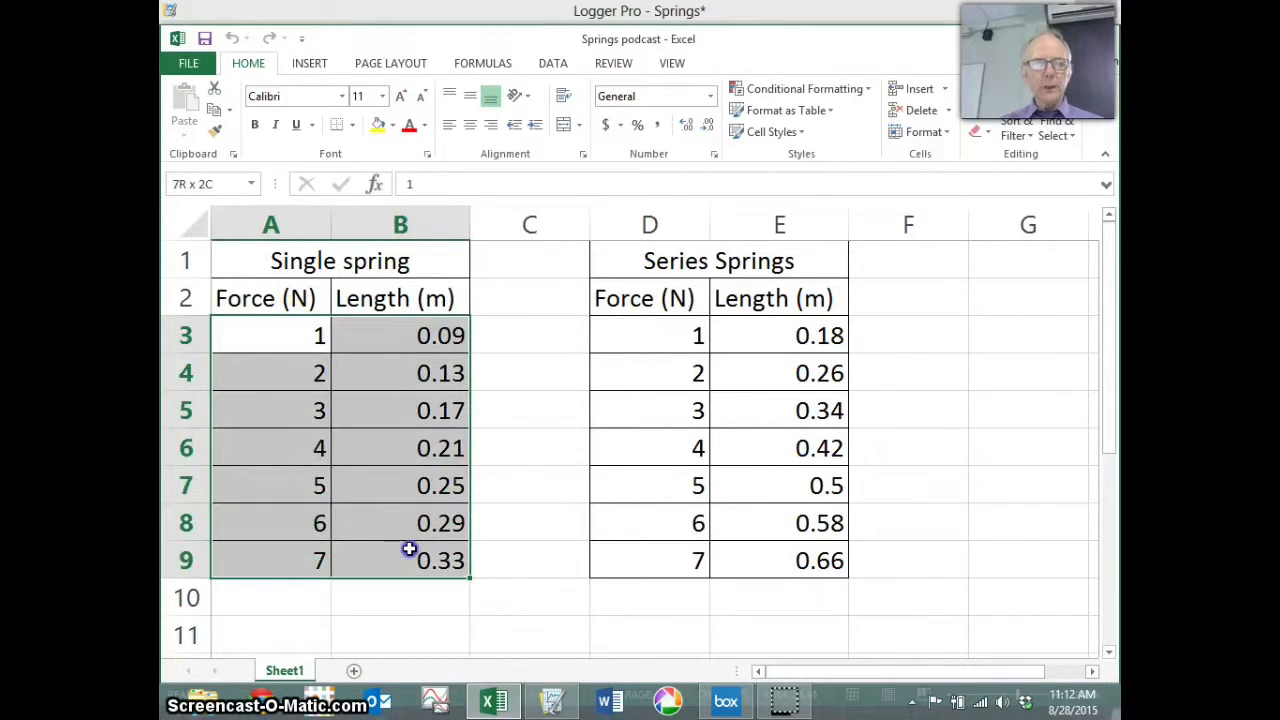
pyautogui.hotkey('ctrl', 'c')
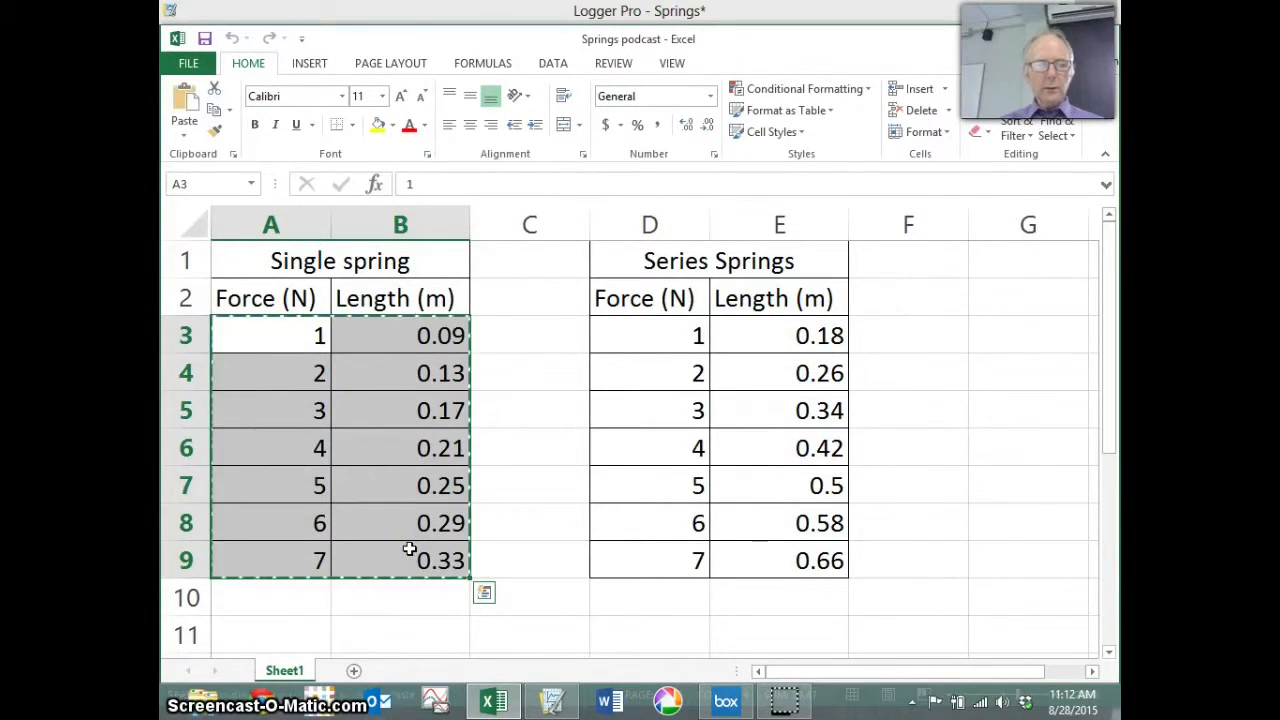
pyautogui.click(553, 700)
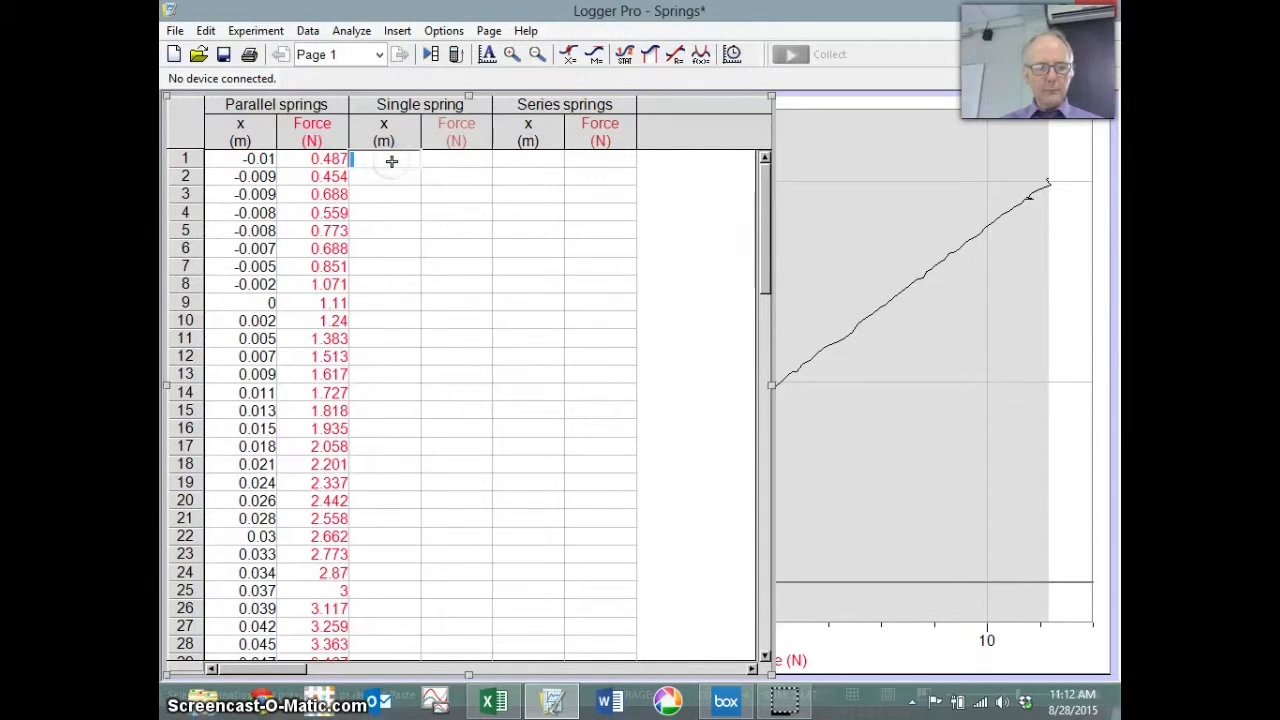
# Step: Paste the single spring values into Logger Pro, then copy the series springs values D3:E9 in Excel
pyautogui.hotkey('ctrl', 'v')
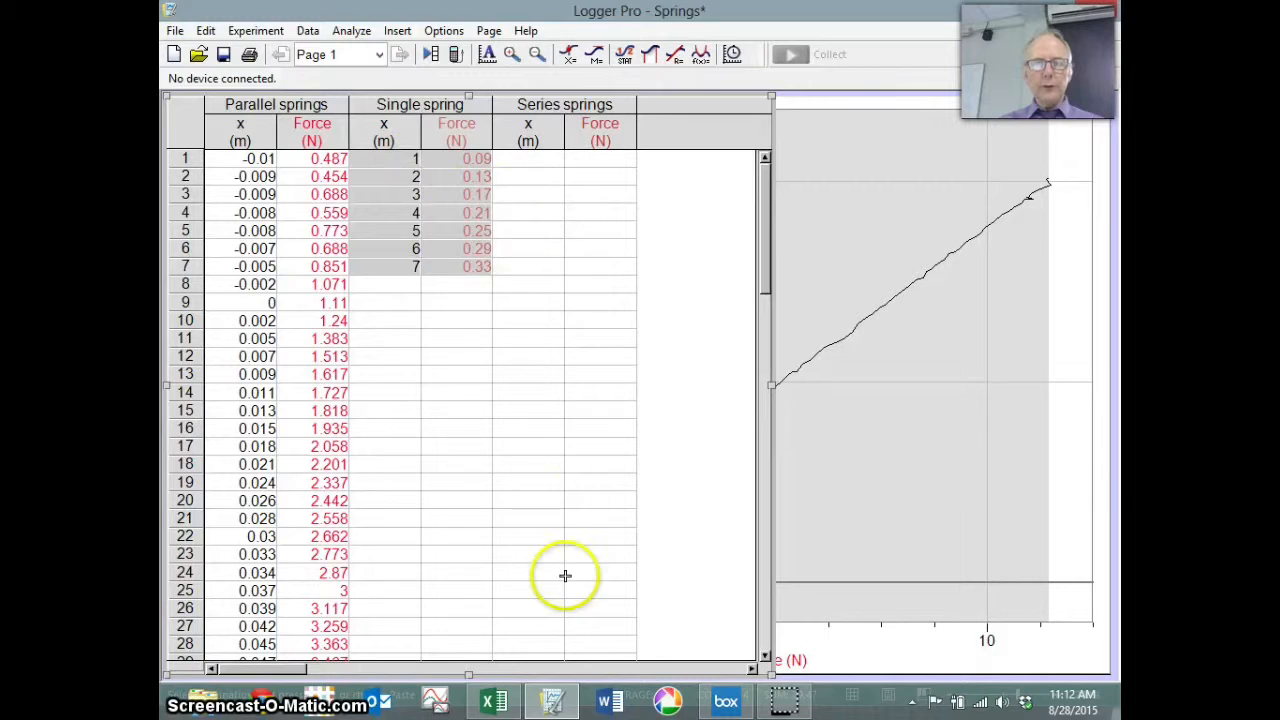
pyautogui.click(494, 700)
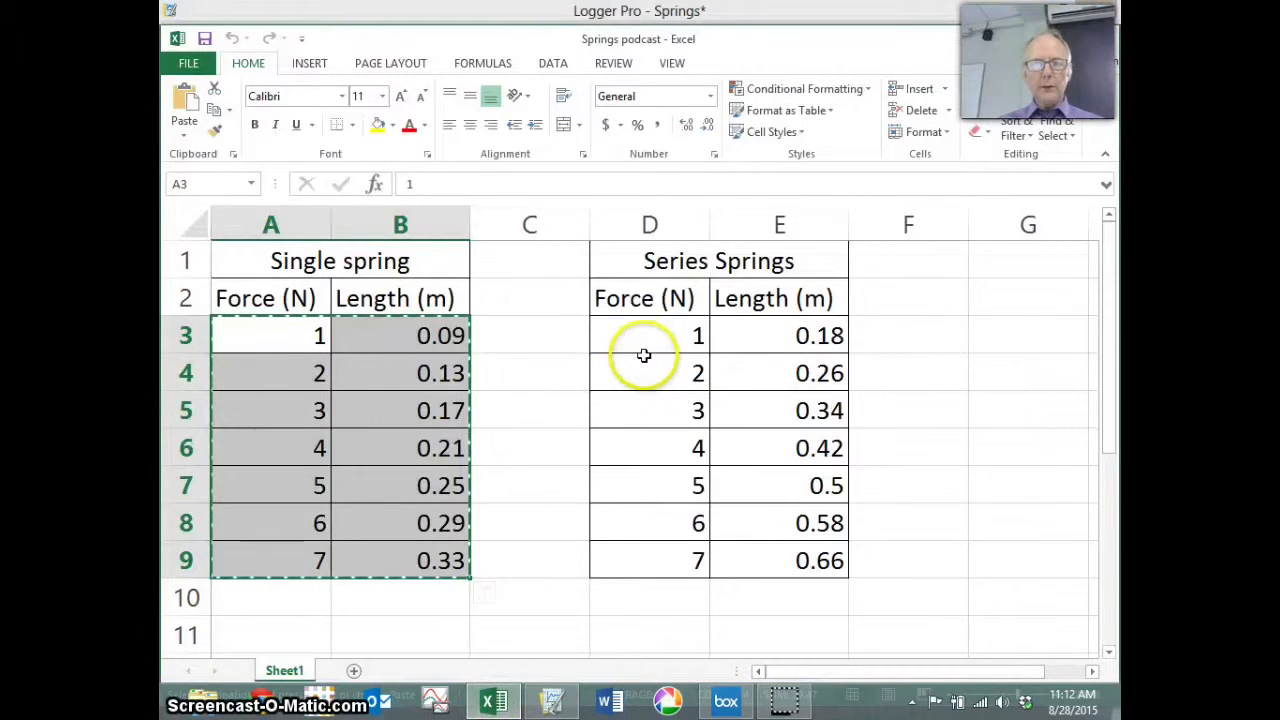
pyautogui.moveTo(644, 352); pyautogui.dragTo(790, 578)
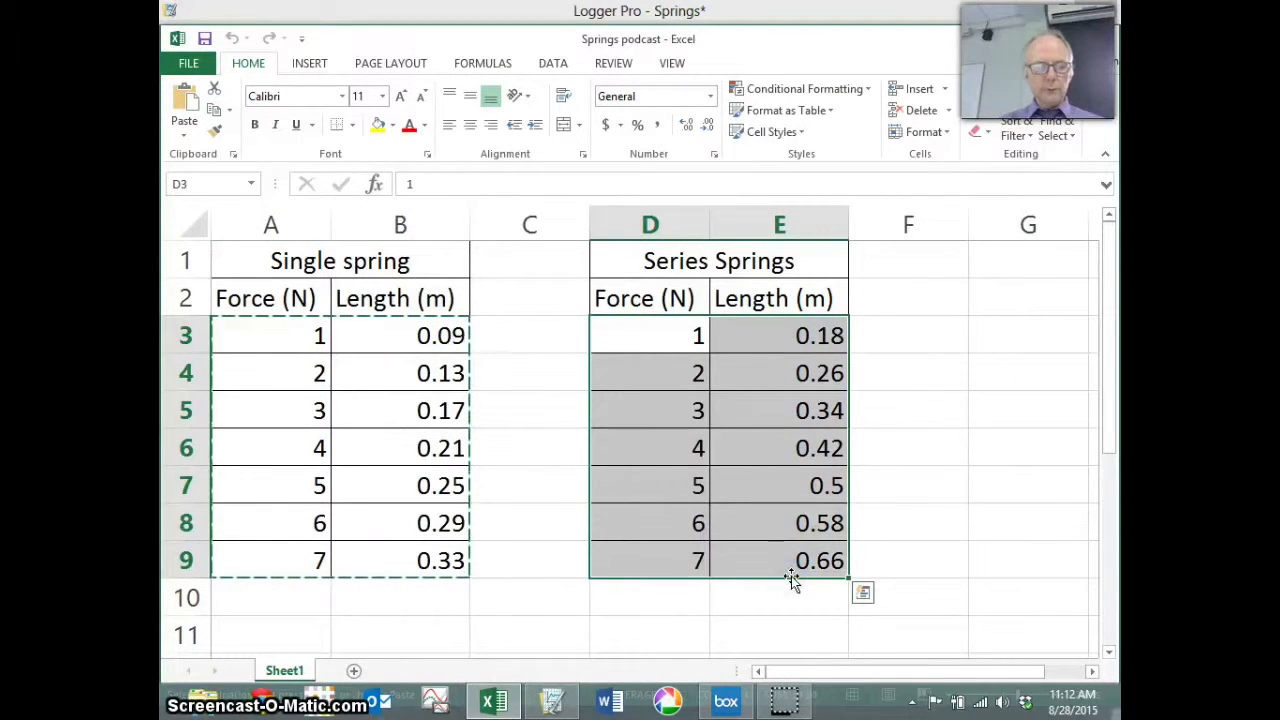
pyautogui.hotkey('ctrl', 'c')
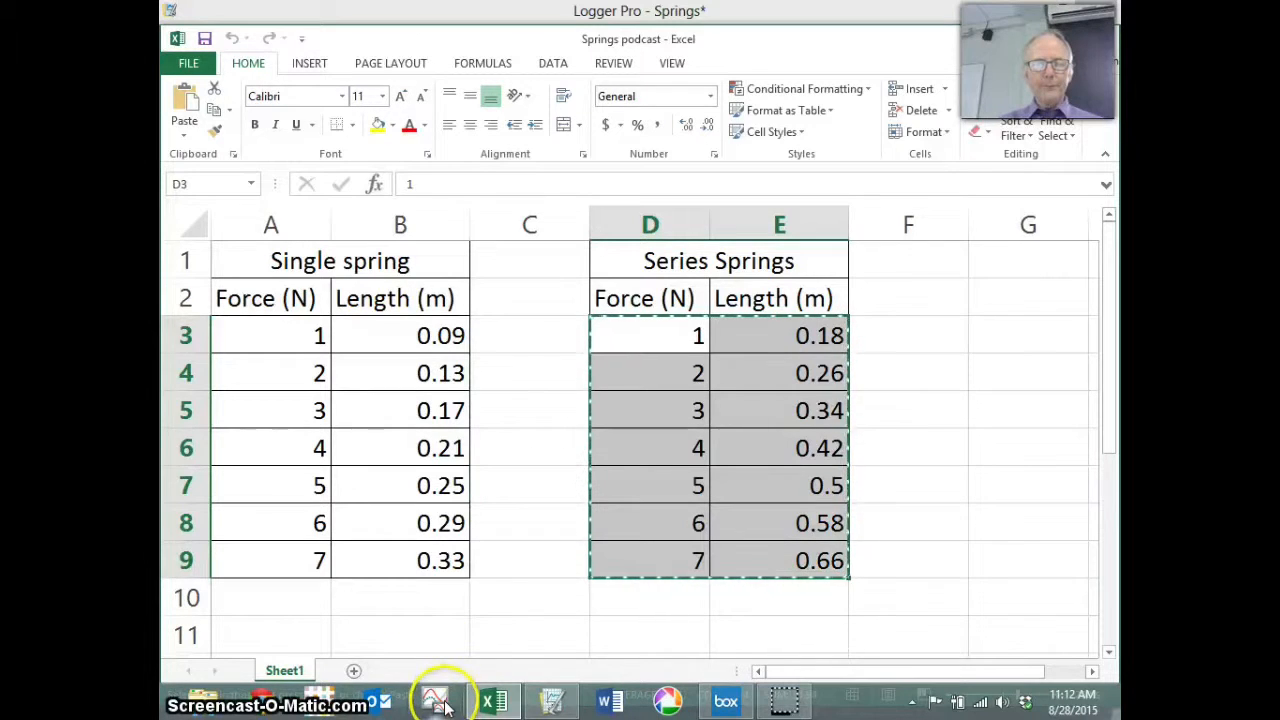
# Step: Paste the seven series spring rows into the Series springs columns and shrink the table
pyautogui.click(551, 700)
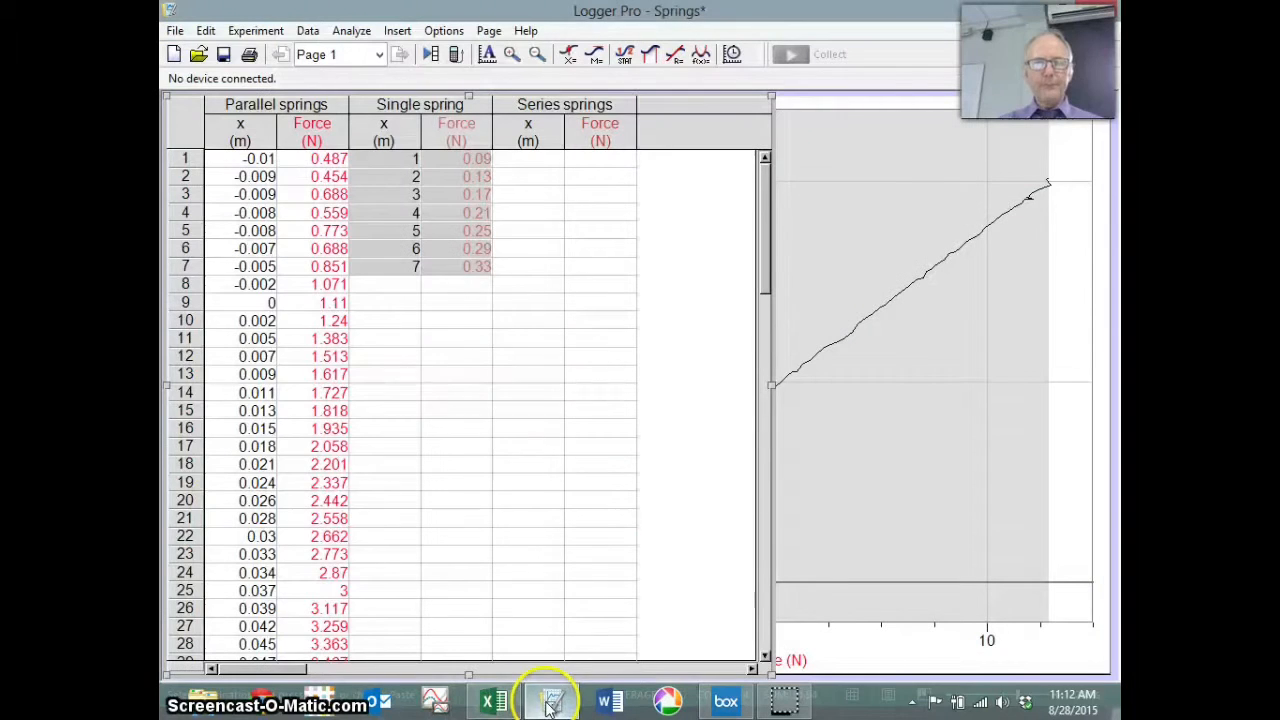
pyautogui.click(536, 161)
pyautogui.hotkey('ctrl', 'v')
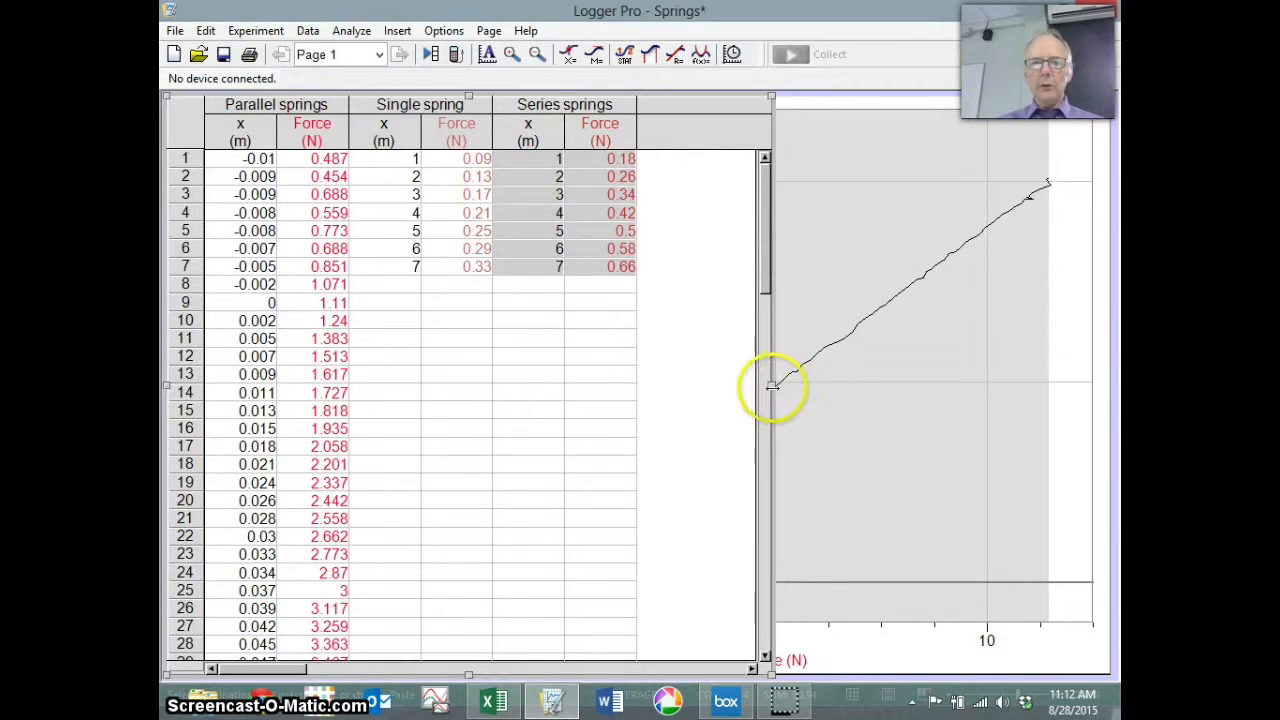
pyautogui.moveTo(771, 384); pyautogui.dragTo(368, 364)
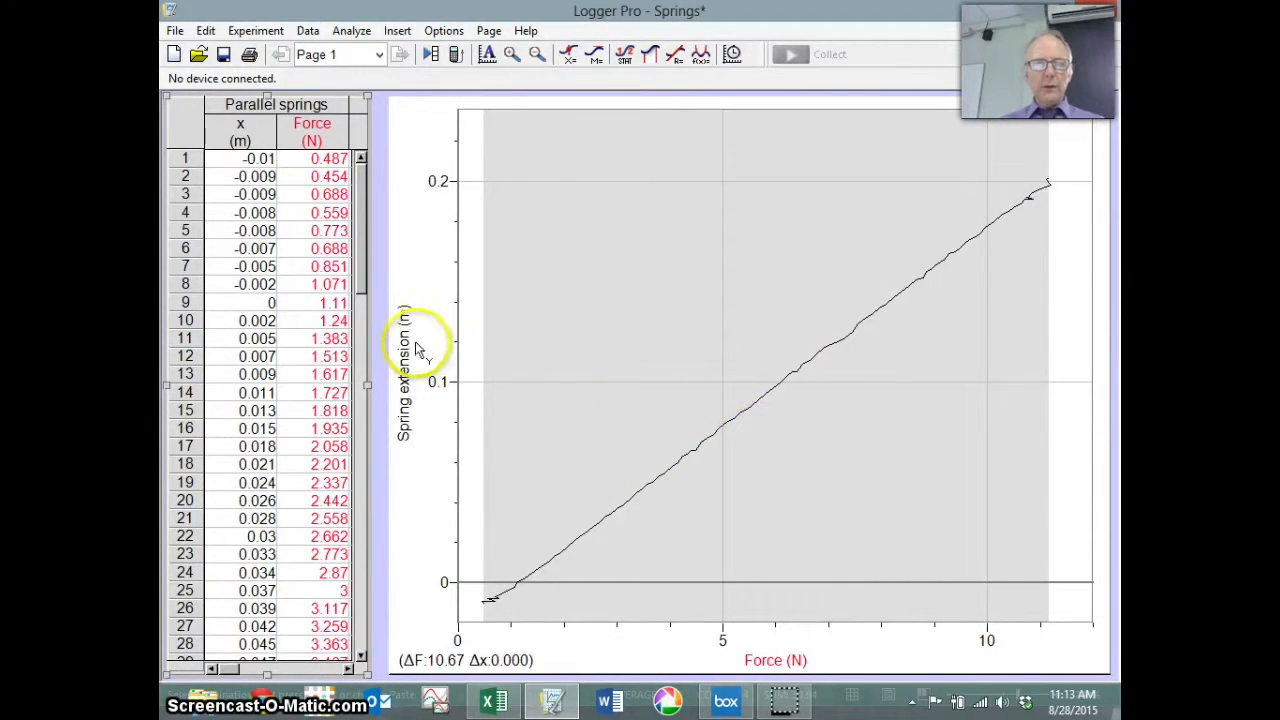
# Step: Open the Y-Axis Options dialog through More... on the y-axis label
pyautogui.click(405, 372)
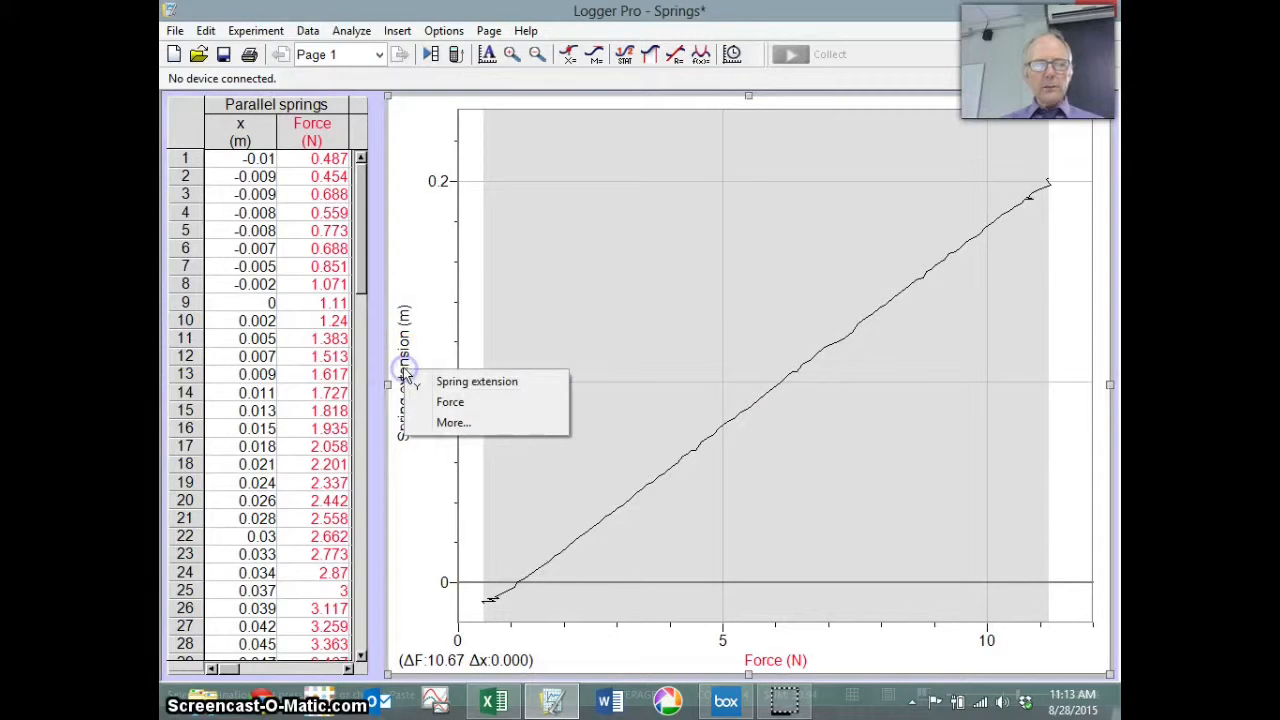
pyautogui.click(452, 424)
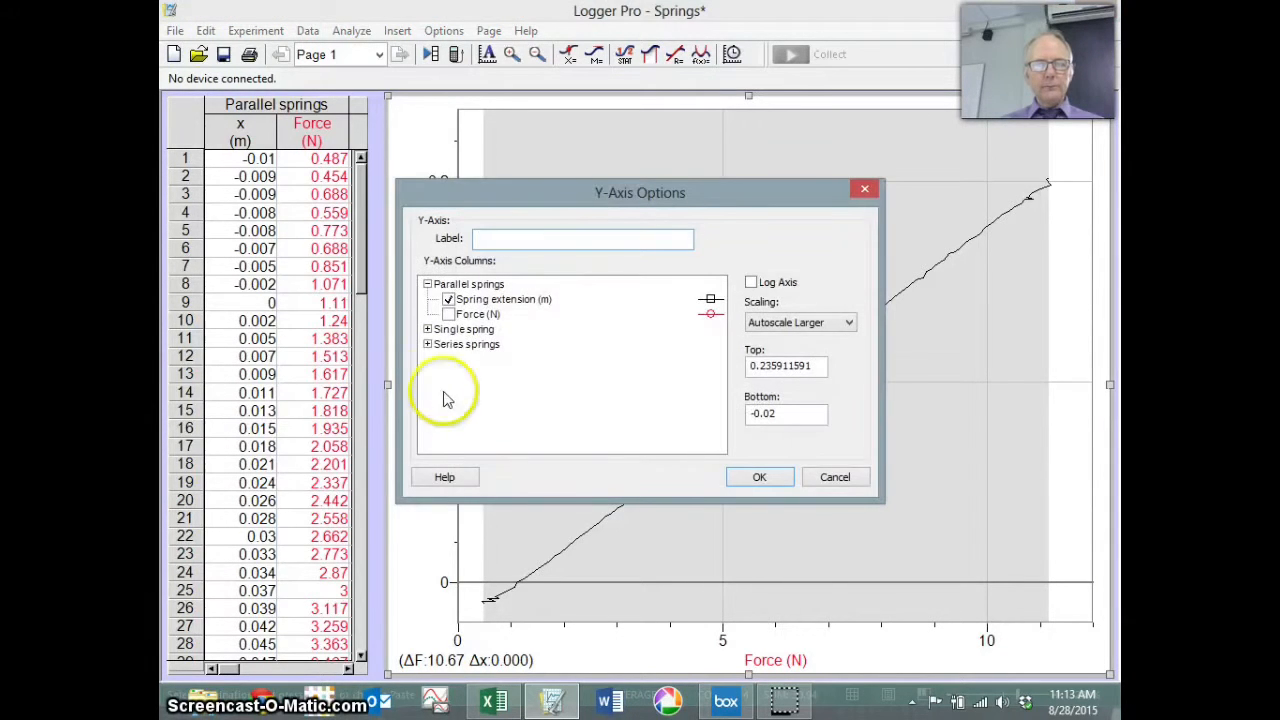
# Step: Tick Spring extension (m) for Single spring and Series springs as y-axis columns and apply
pyautogui.click(428, 330)
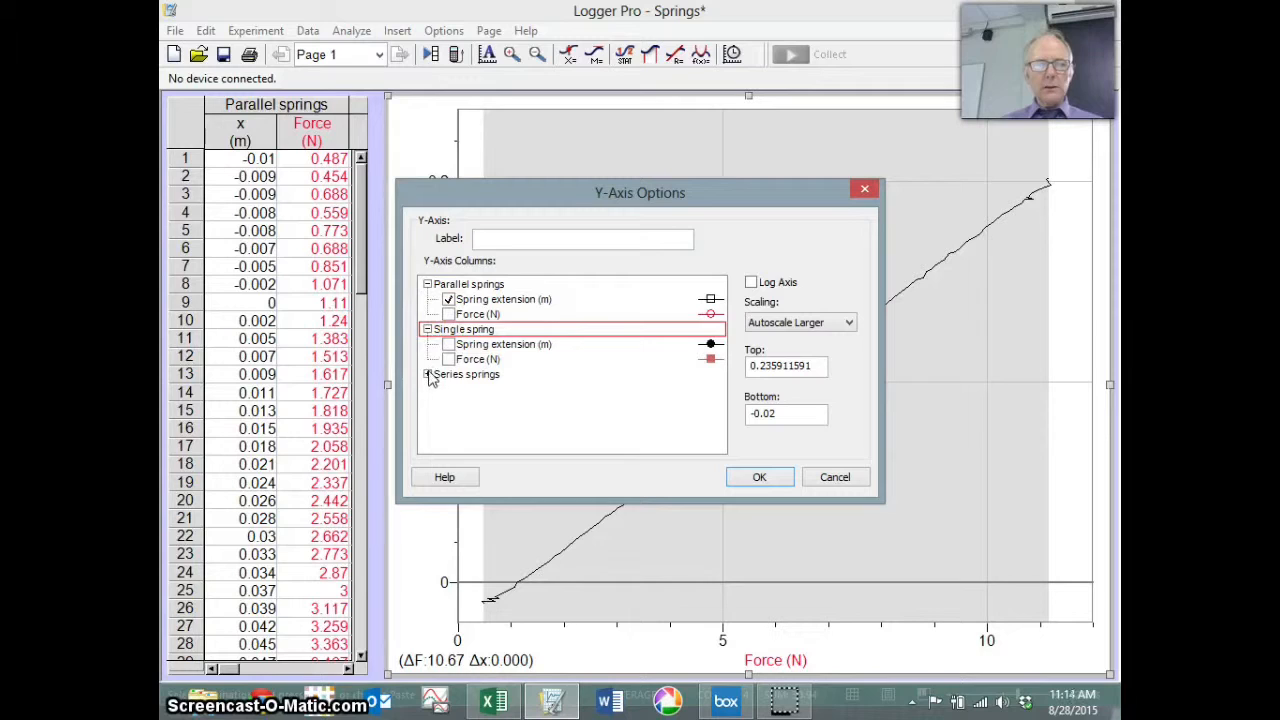
pyautogui.click(428, 374)
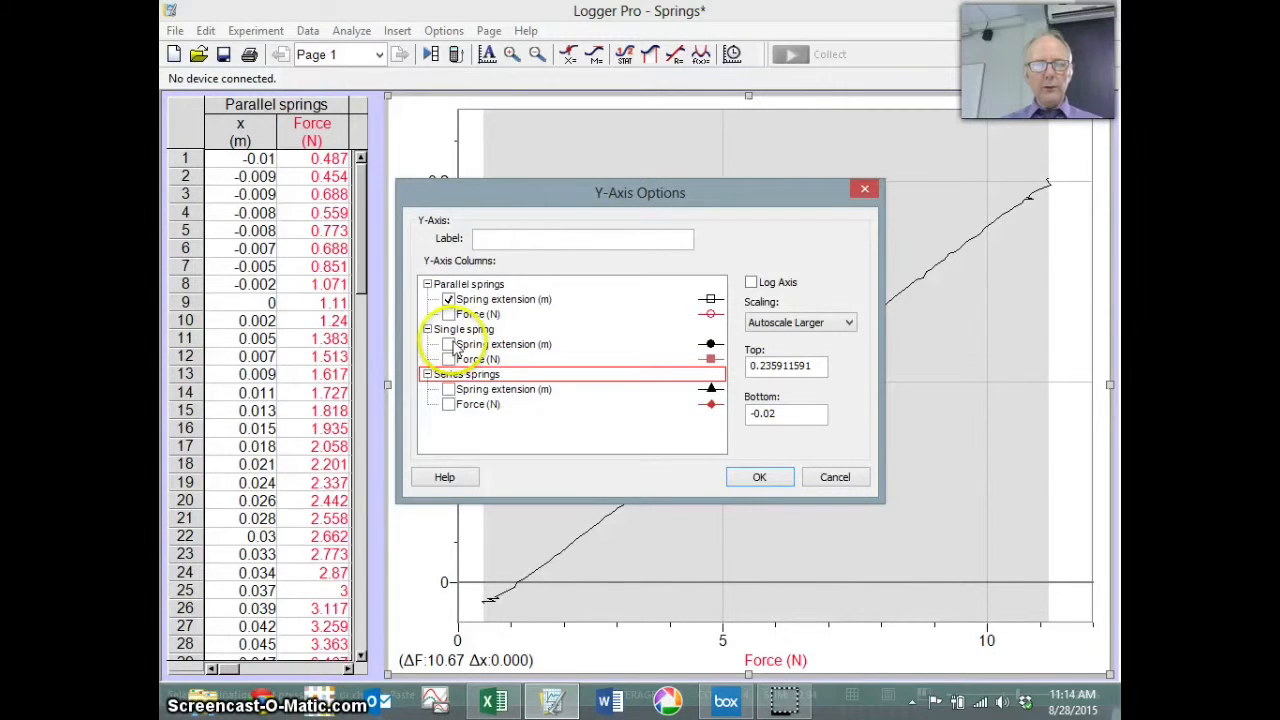
pyautogui.click(449, 345)
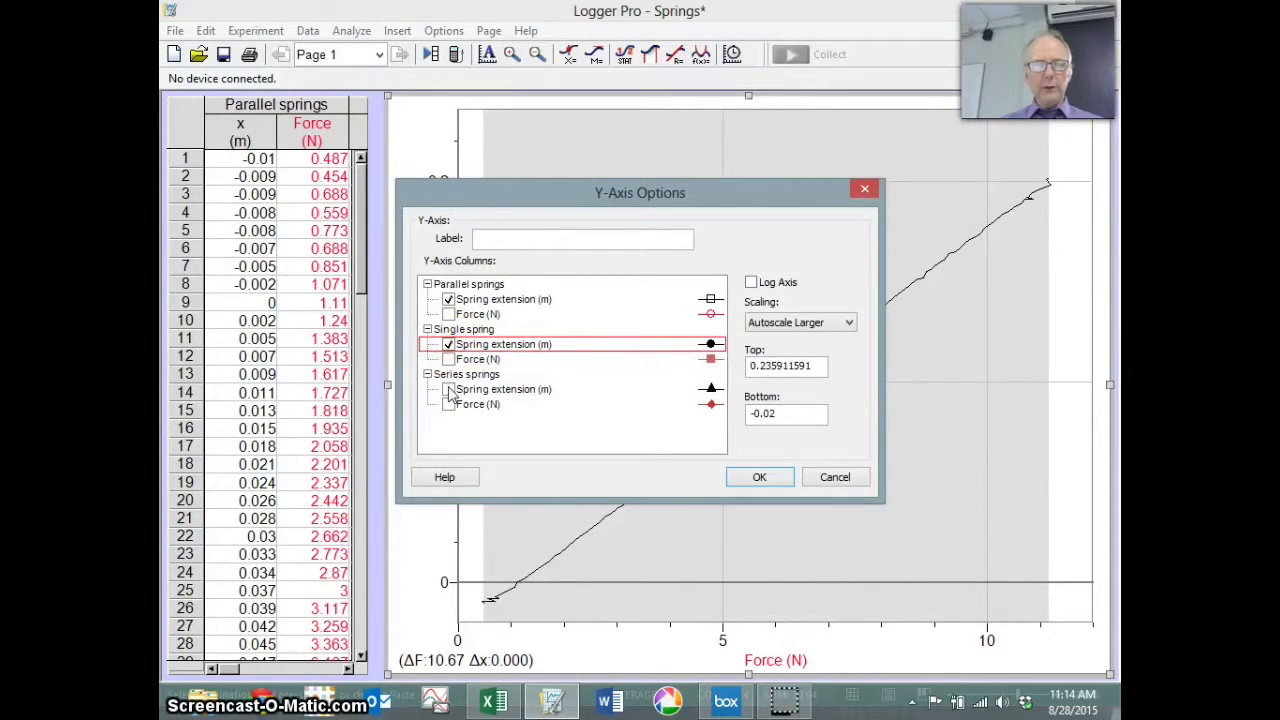
pyautogui.click(449, 390)
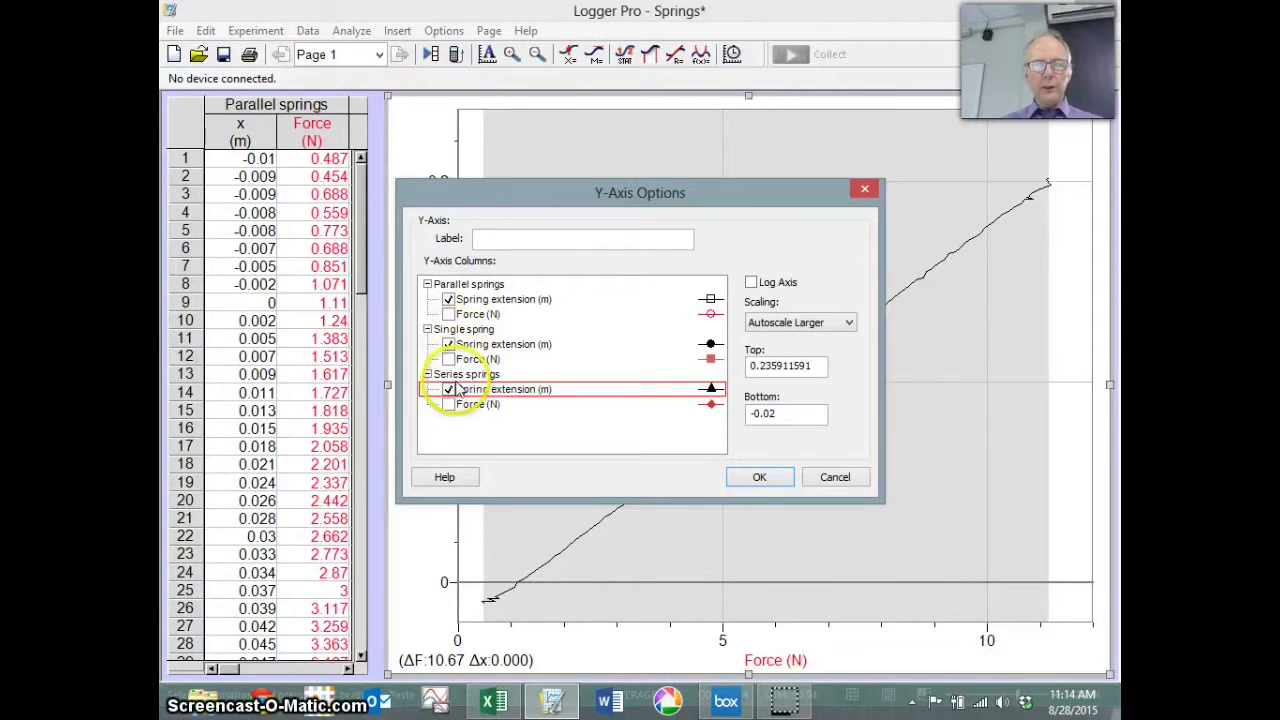
pyautogui.click(759, 478)
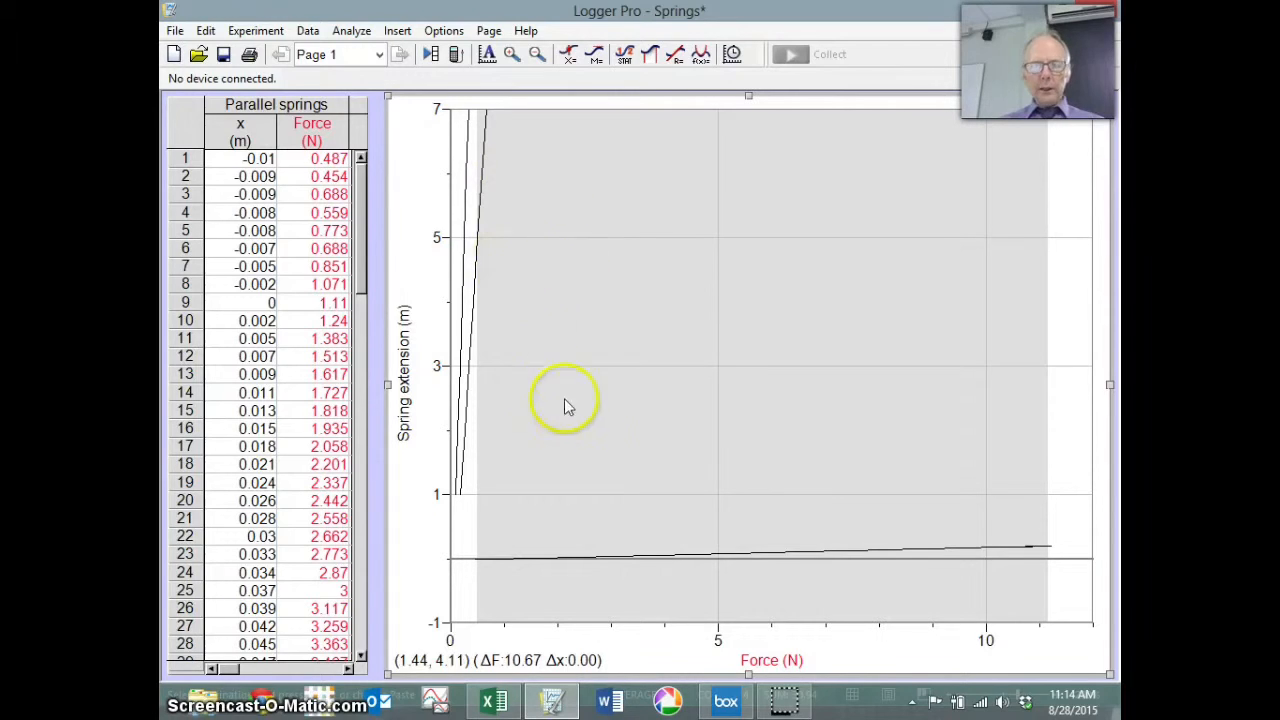
# Step: Keep Point Symbols on in Graph Options, then widen the table to show all three data sets
pyautogui.click(437, 31)
pyautogui.click(430, 47)
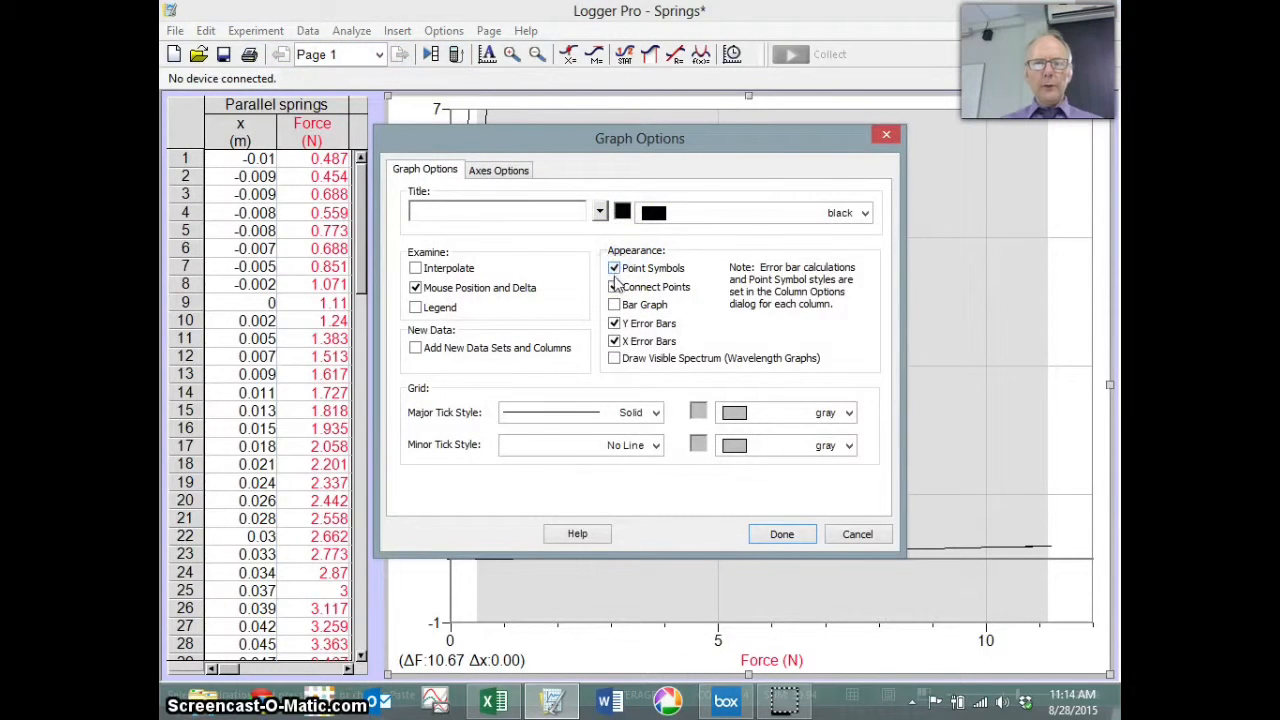
pyautogui.click(776, 533)
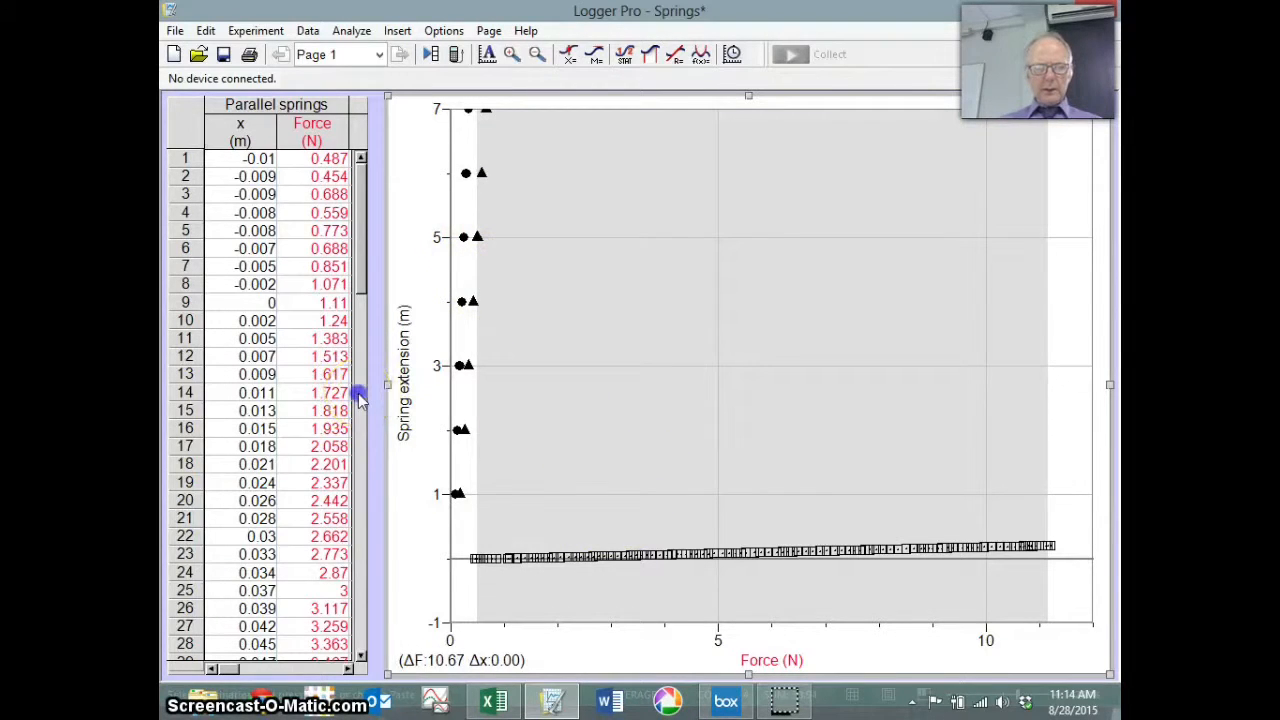
pyautogui.doubleClick(315, 389)
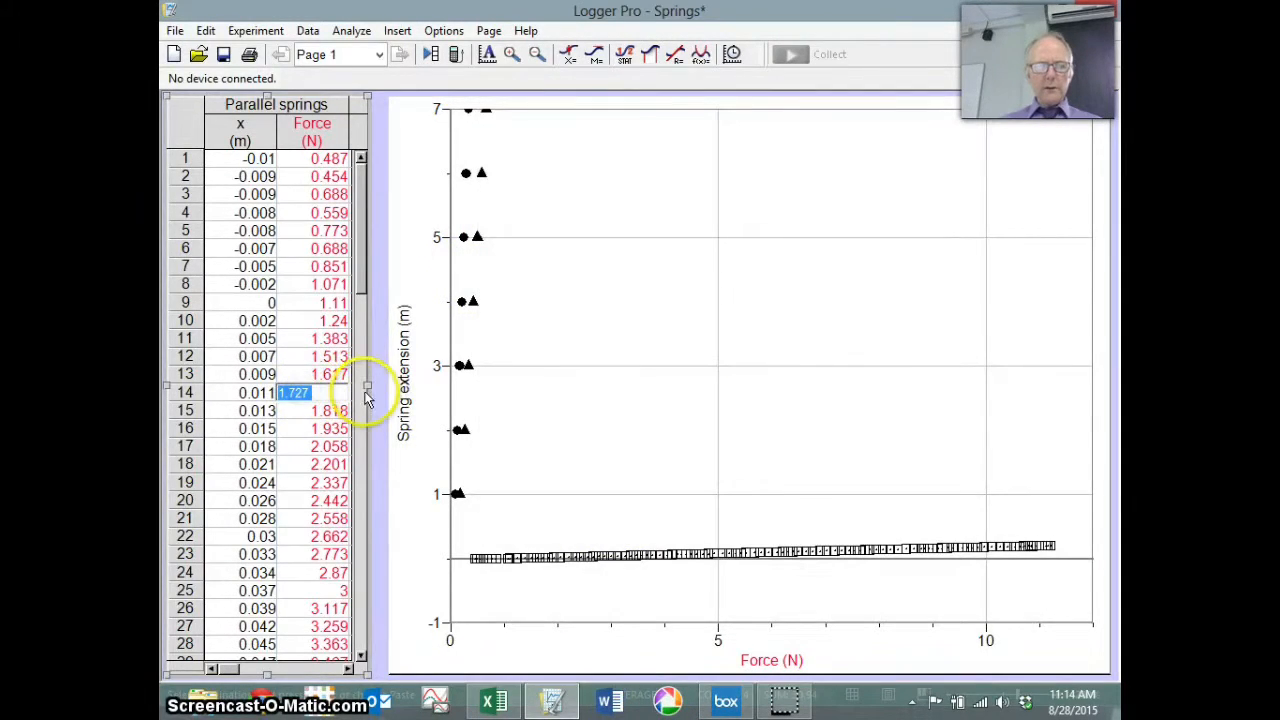
pyautogui.moveTo(367, 392); pyautogui.dragTo(692, 399)
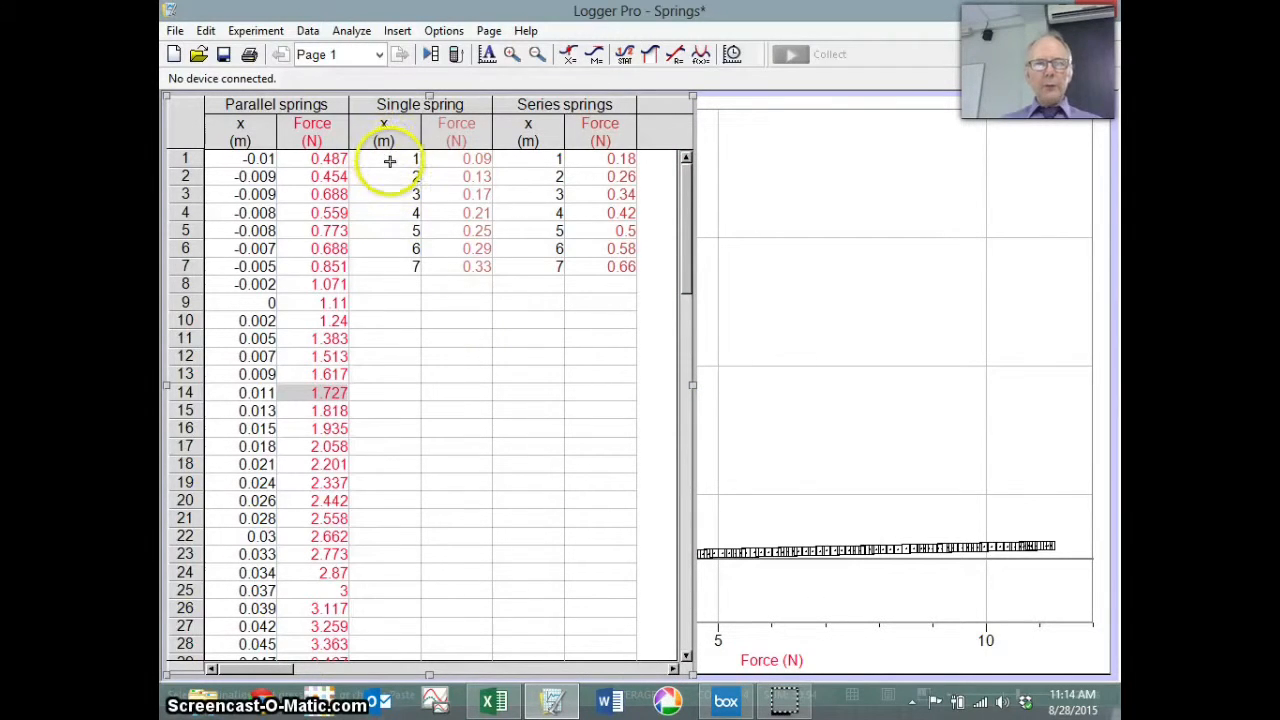
pyautogui.click(497, 702)
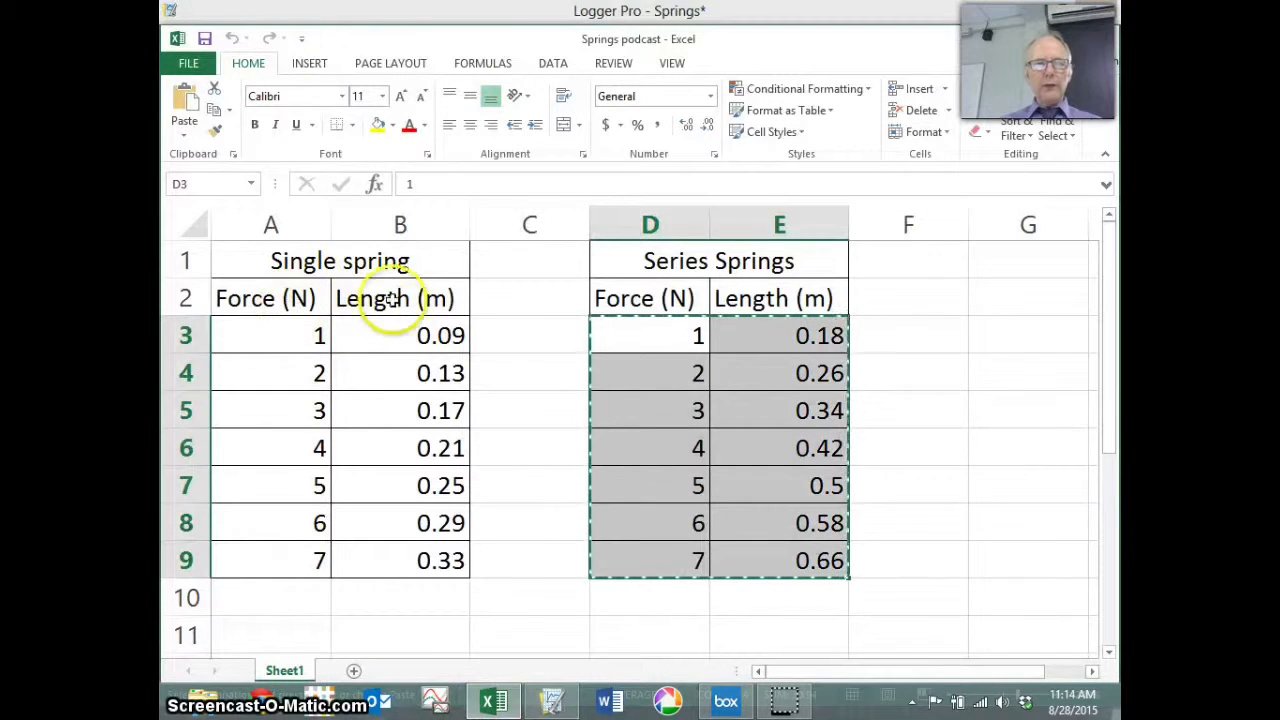
pyautogui.click(557, 697)
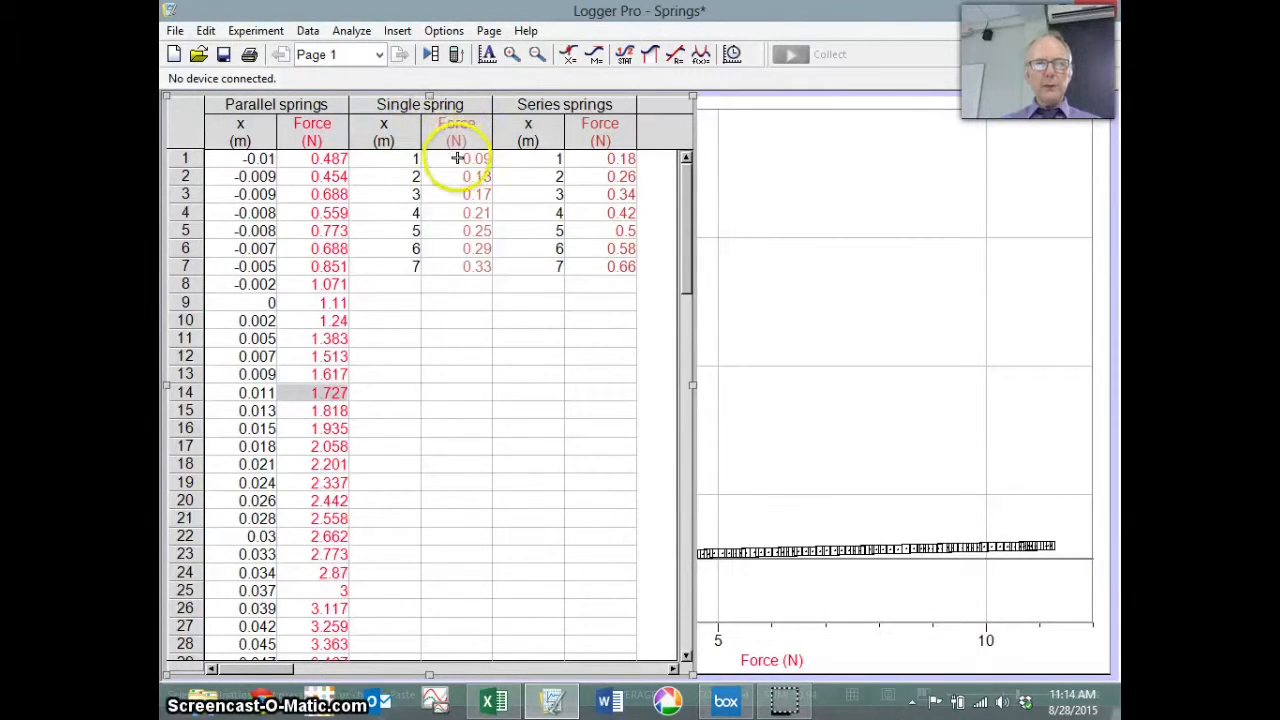
# Step: Fix the Single spring columns so lengths 0.09–0.33 sit under x and forces 1–7 under Force
pyautogui.moveTo(457, 158); pyautogui.dragTo(462, 242)
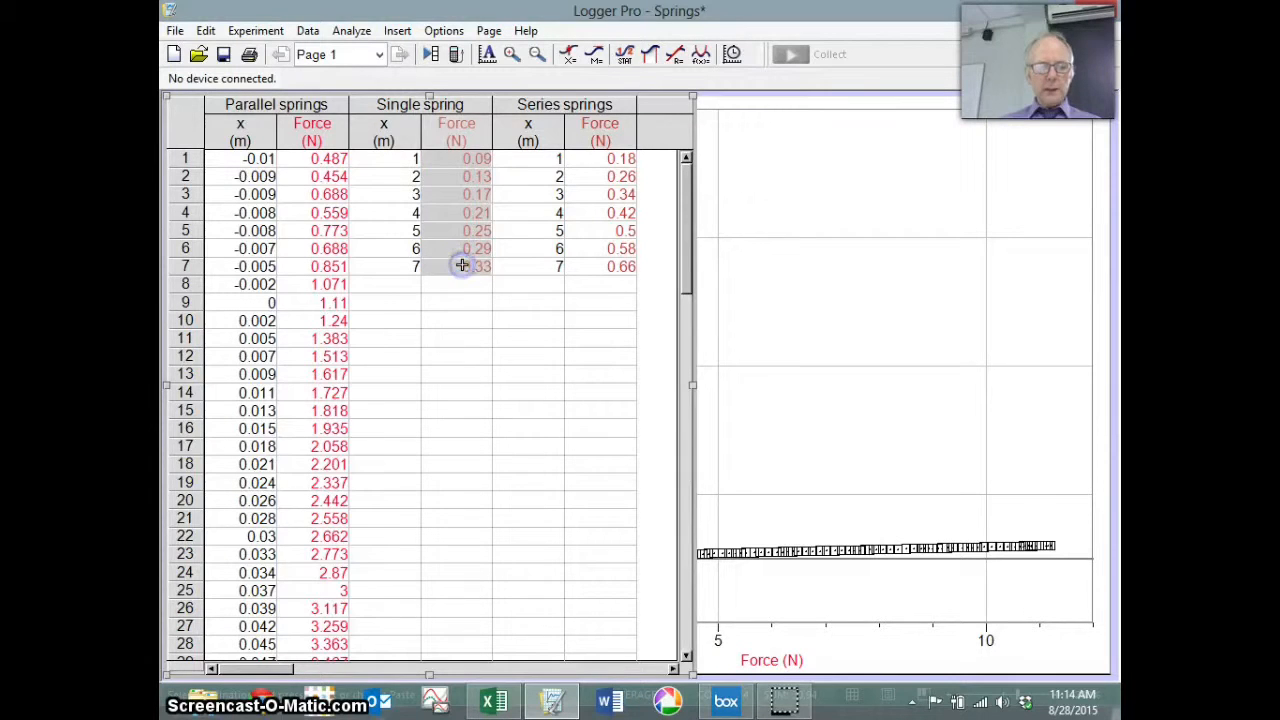
pyautogui.press('Delete')
pyautogui.click(406, 283)
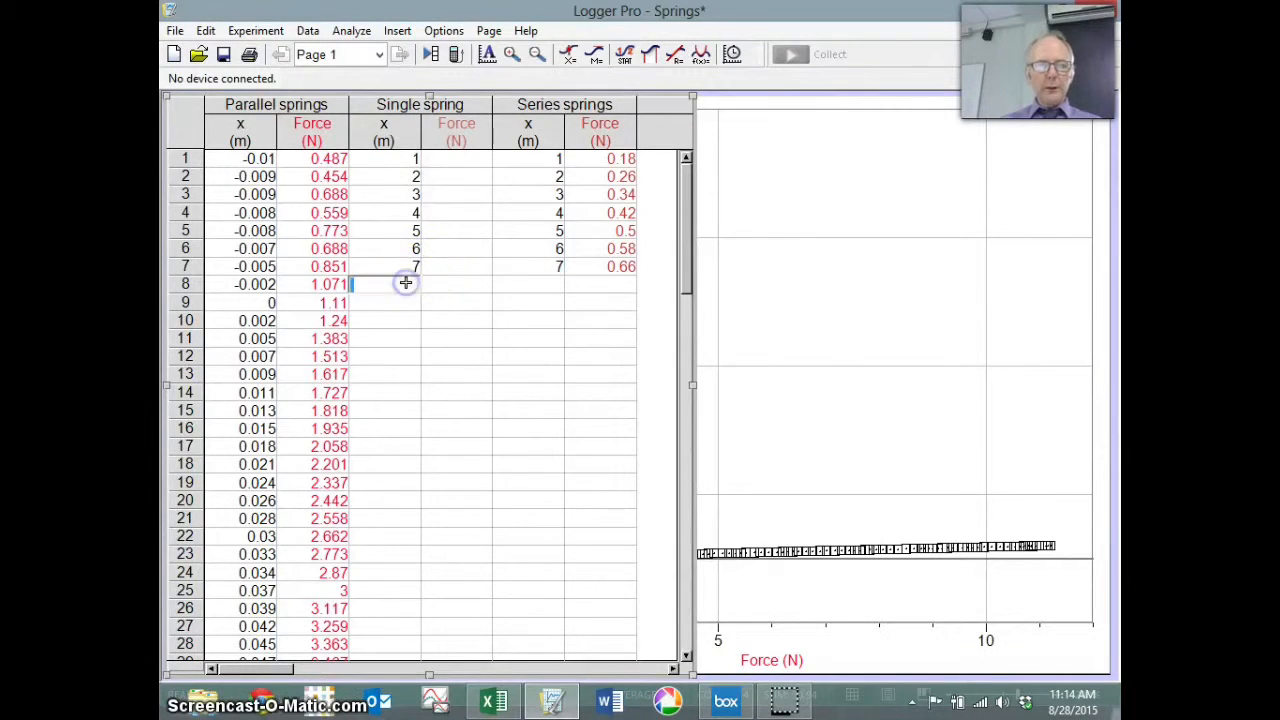
pyautogui.write('0.09 0.13 0.17 0.21 0.25 0.29 0.33')
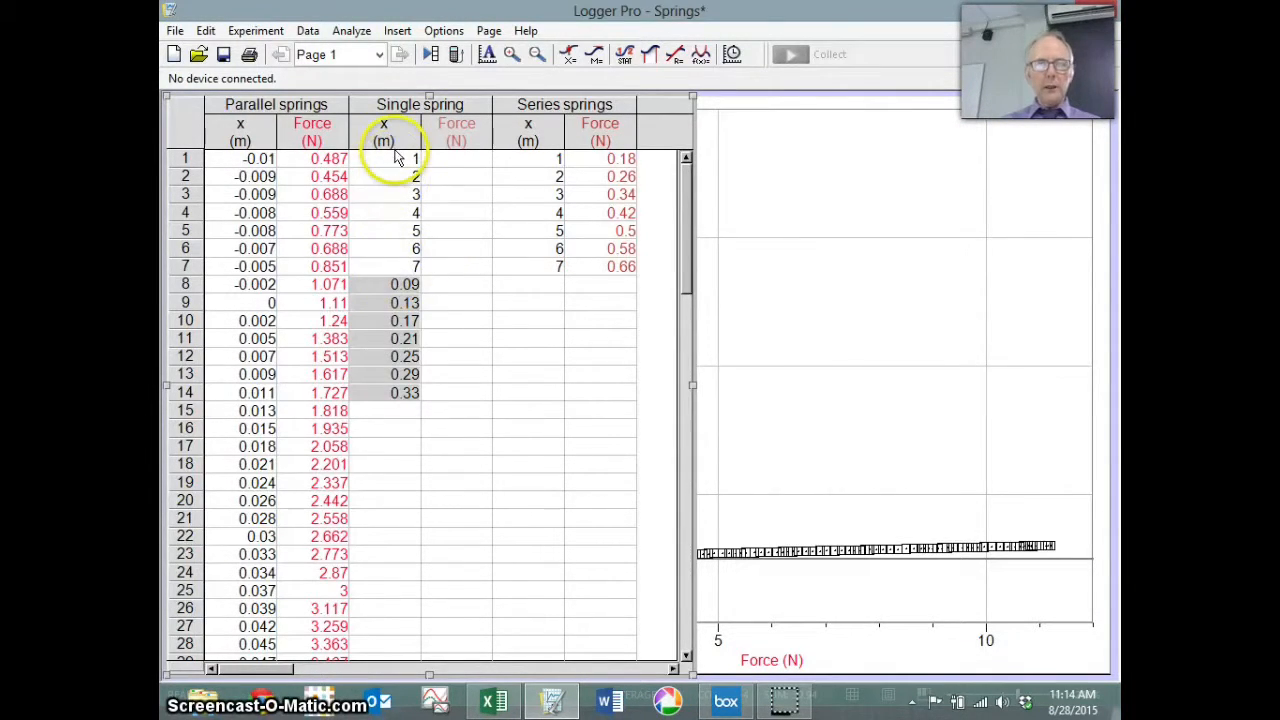
pyautogui.moveTo(394, 156); pyautogui.dragTo(402, 265)
pyautogui.hotkey('ctrl', 'c')
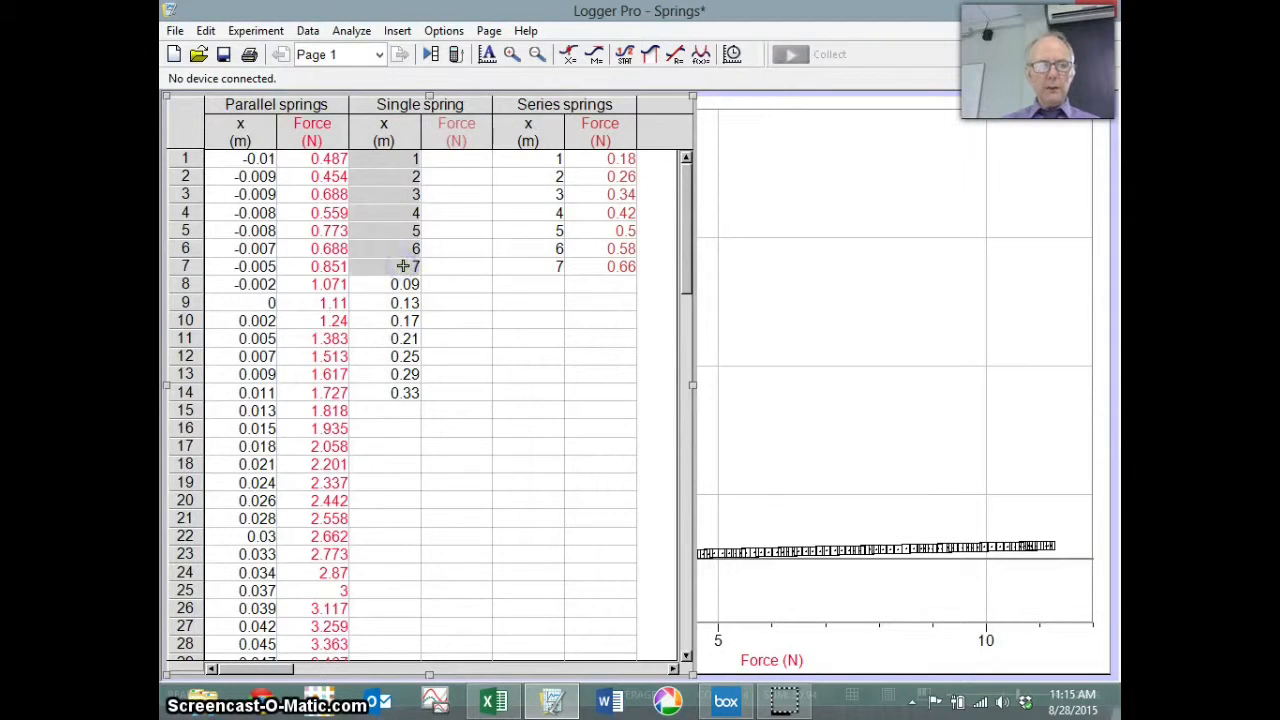
pyautogui.press('Delete')
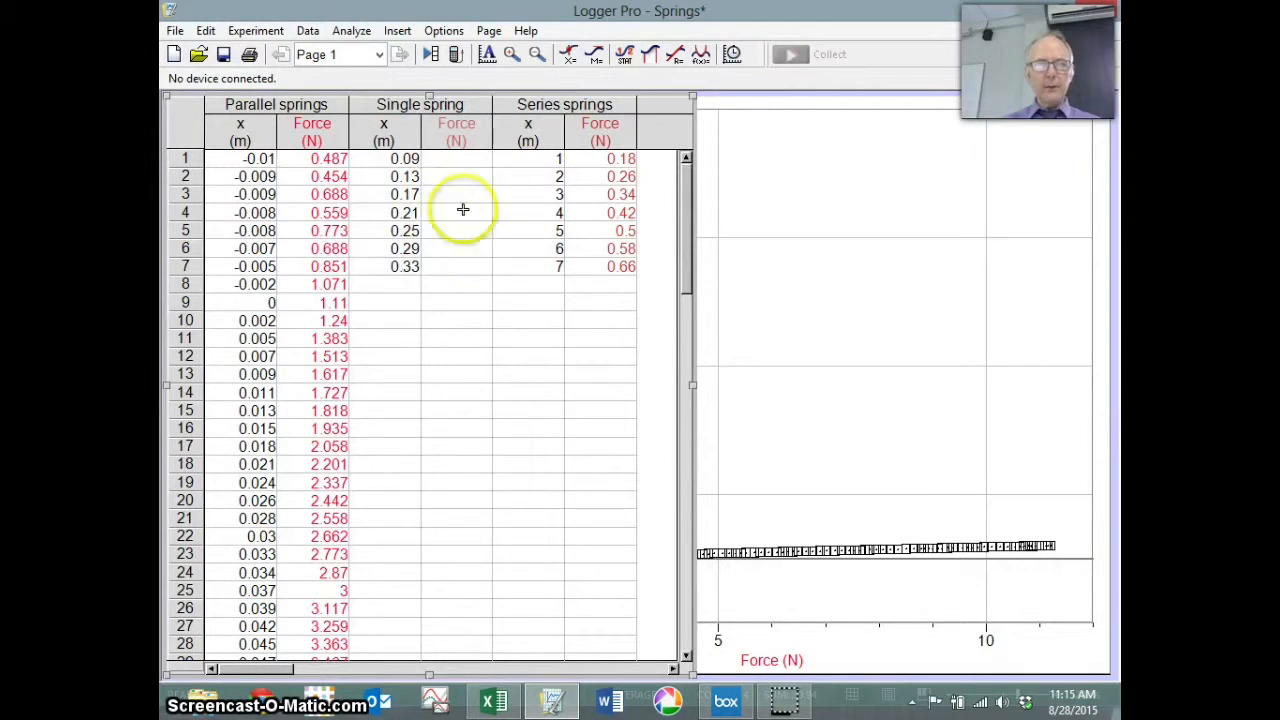
pyautogui.click(464, 278)
pyautogui.hotkey('ctrl', 'v')
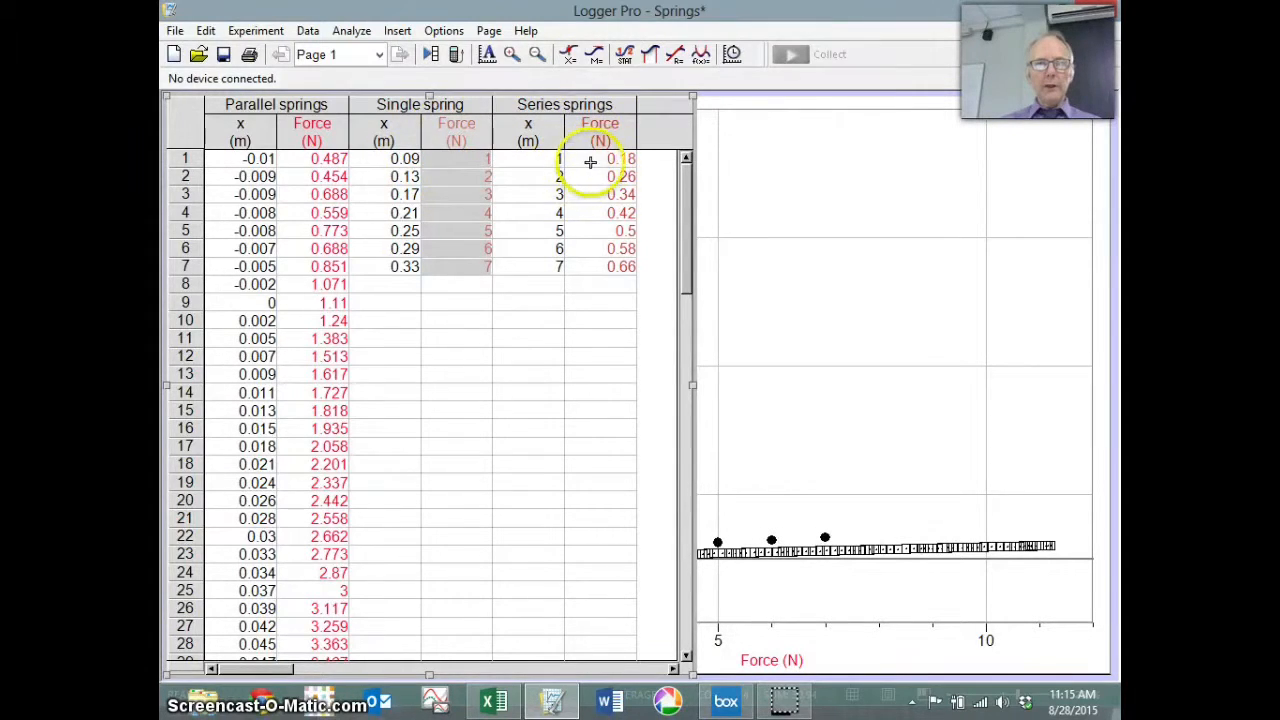
# Step: Move Series springs extensions into x rows 1–7, fill Force with 1–7, and narrow the table
pyautogui.moveTo(601, 233); pyautogui.dragTo(507, 270)
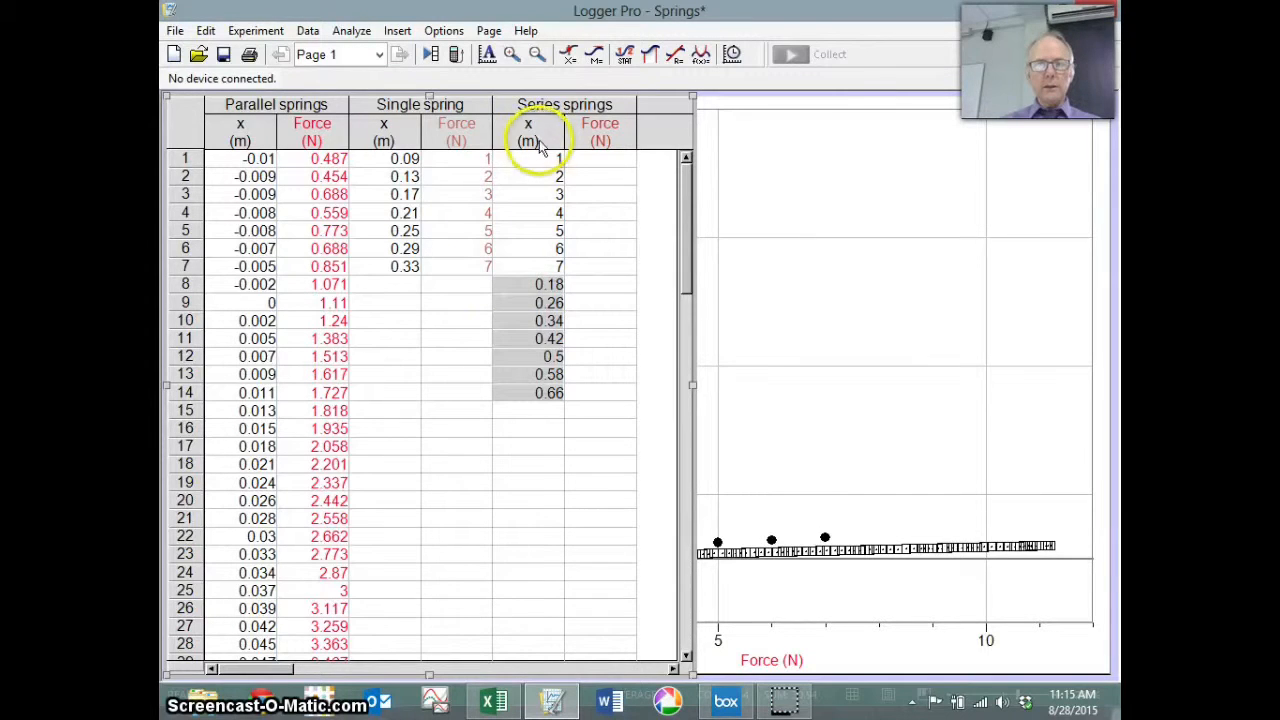
pyautogui.moveTo(538, 158); pyautogui.dragTo(538, 213)
pyautogui.moveTo(538, 260); pyautogui.dragTo(537, 264)
pyautogui.hotkey('ctrl', 'c')
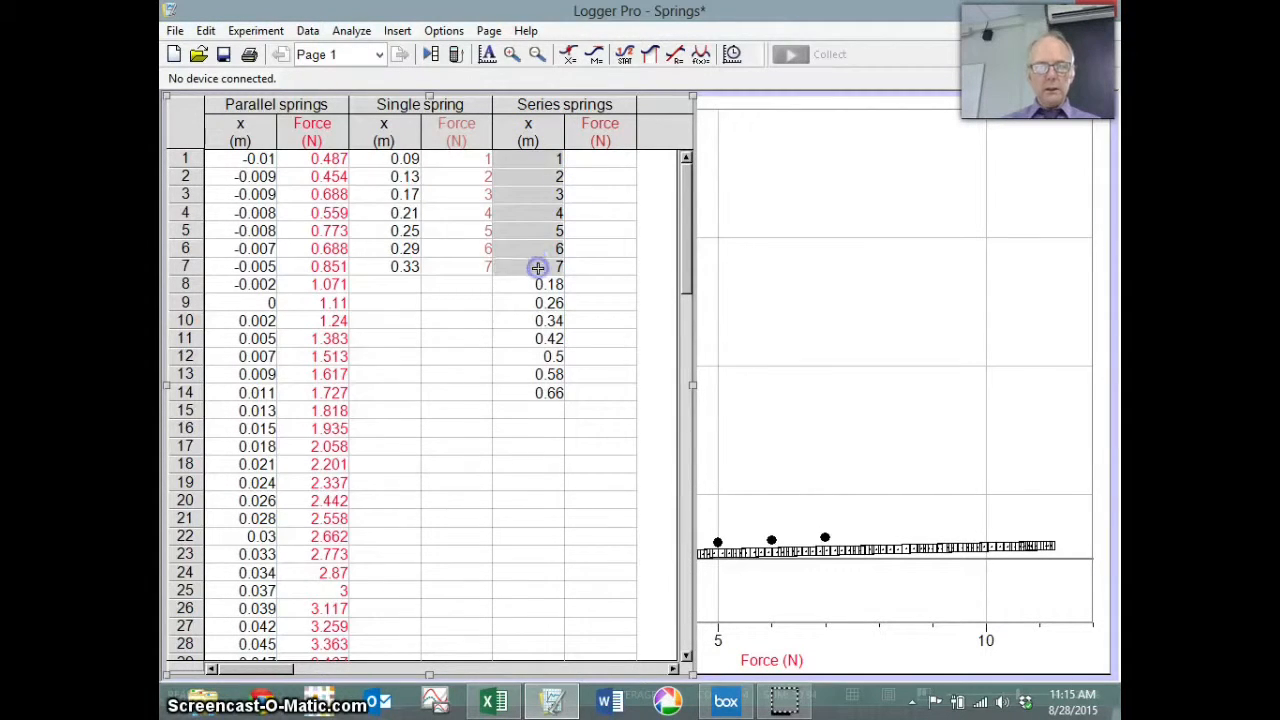
pyautogui.press('Delete')
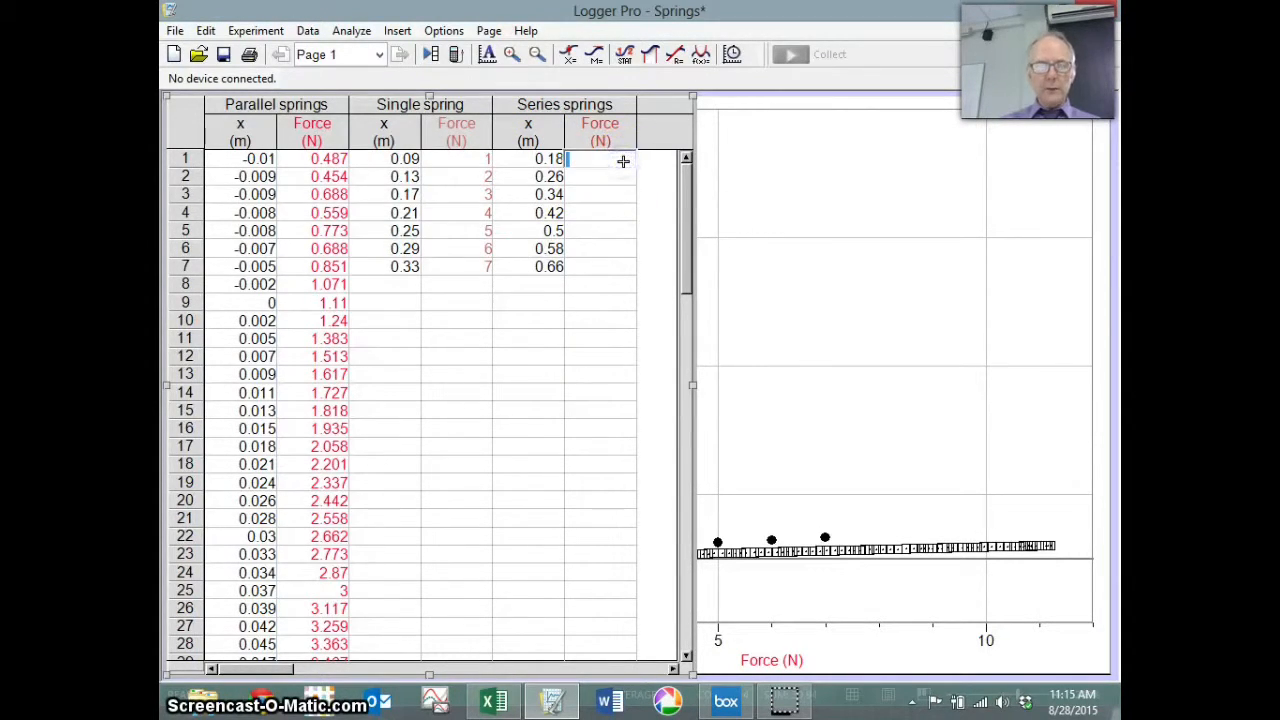
pyautogui.hotkey('ctrl', 'v')
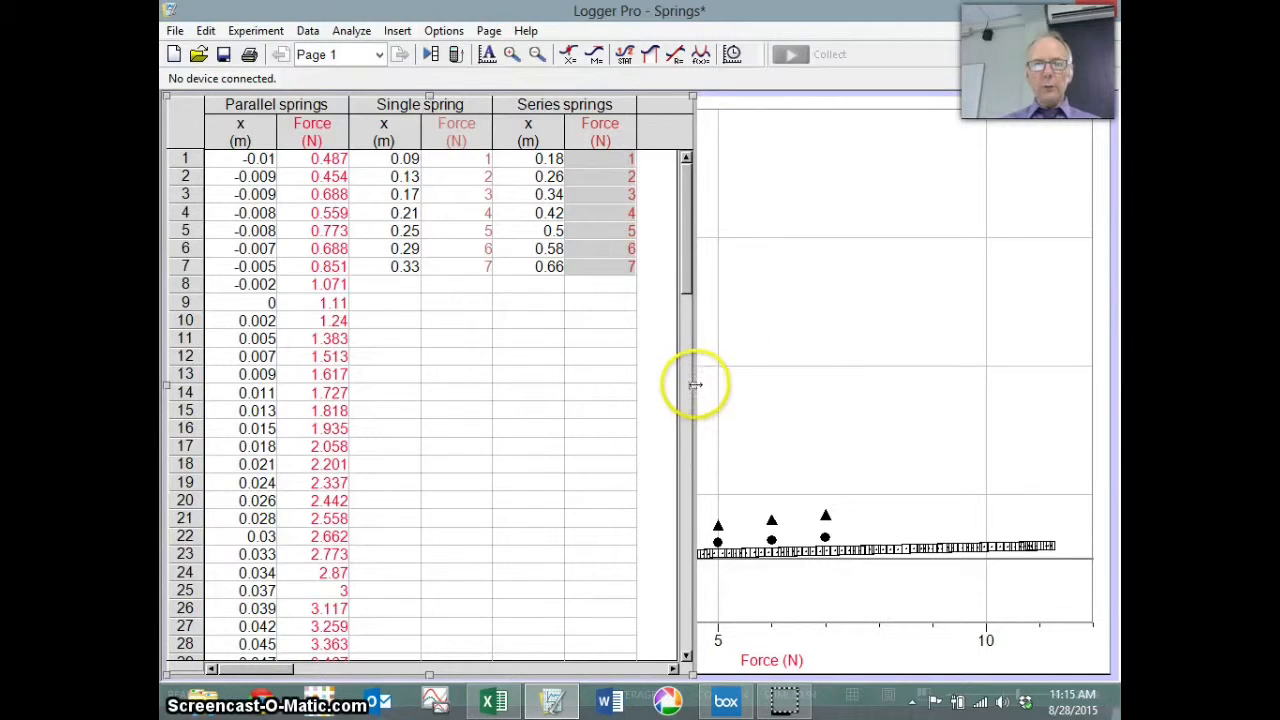
pyautogui.moveTo(695, 384); pyautogui.dragTo(368, 363)
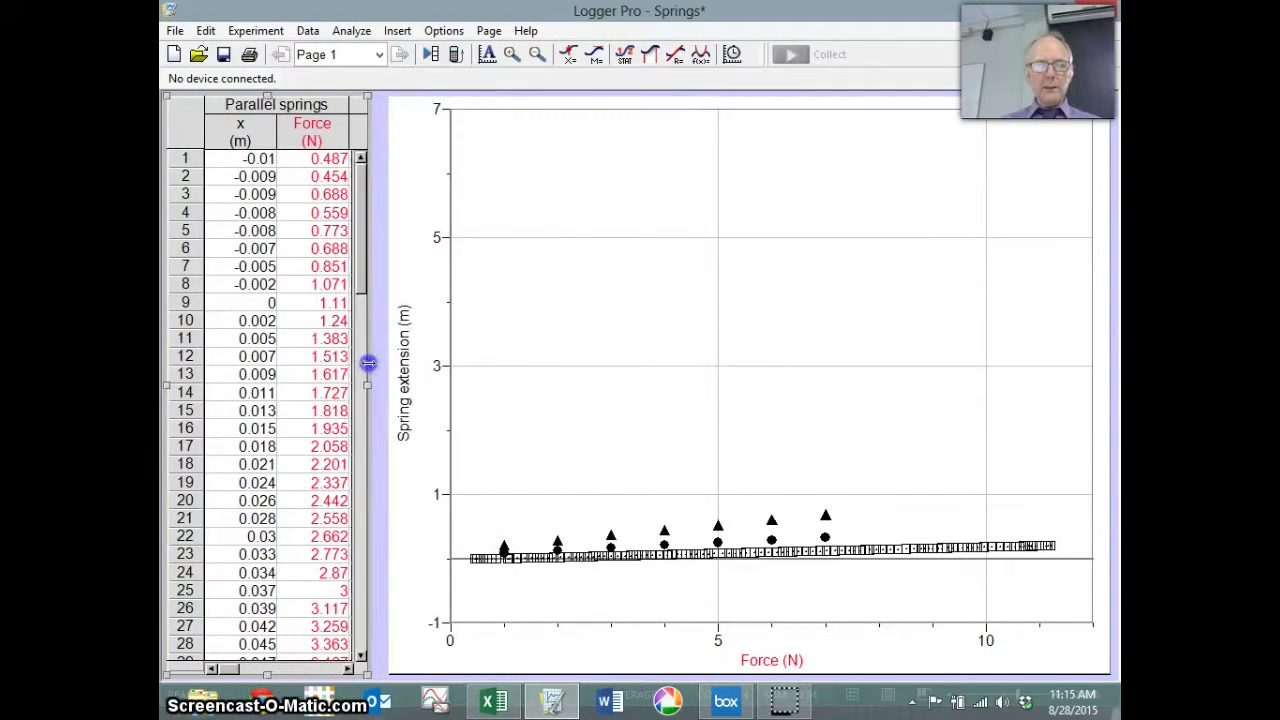
# Step: Autoscale the graph so the spring extension axis spans -0.1 to 0.7 m
pyautogui.click(610, 271)
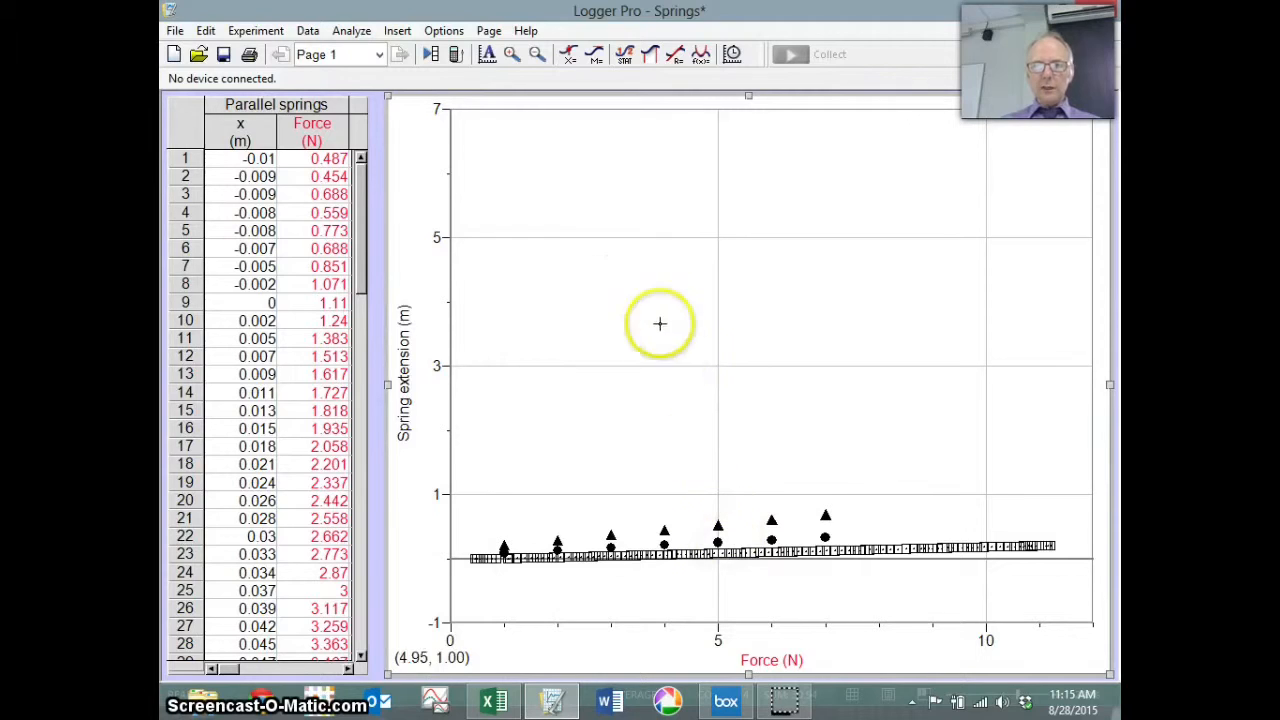
pyautogui.click(487, 55)
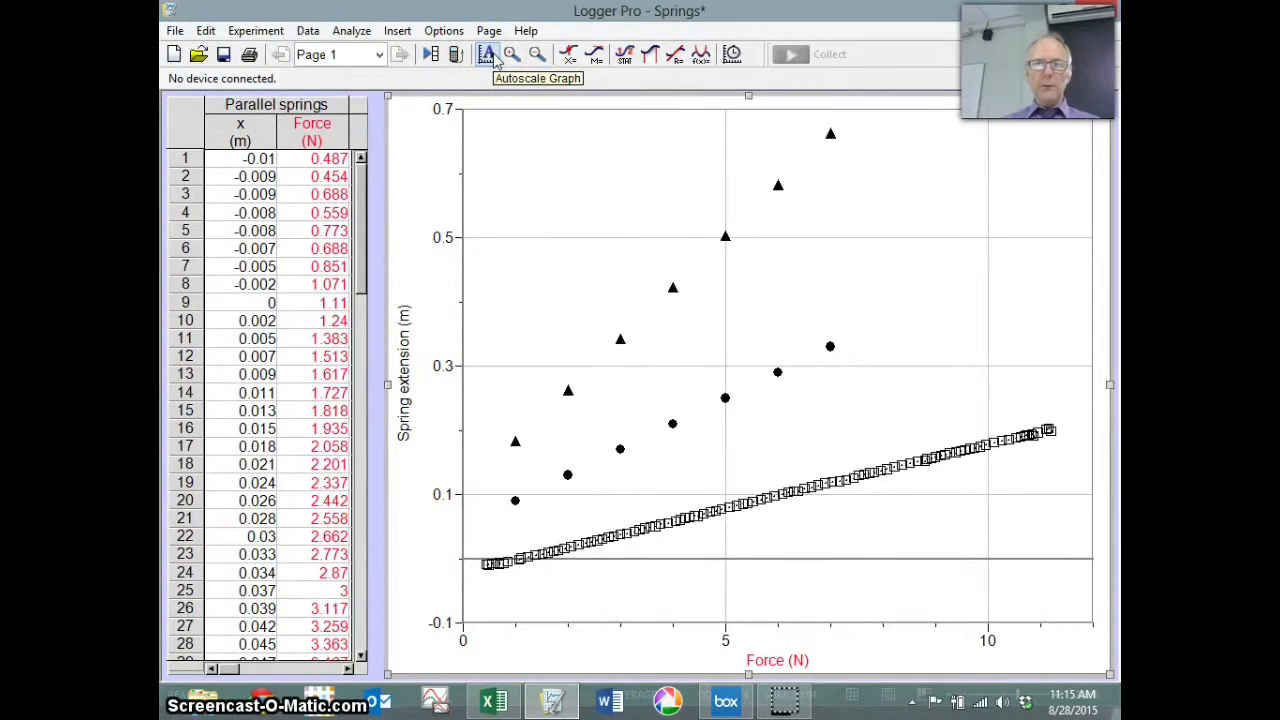
# Step: Add linear fits for the Parallel, Single and Series spring data sets
pyautogui.click(676, 58)
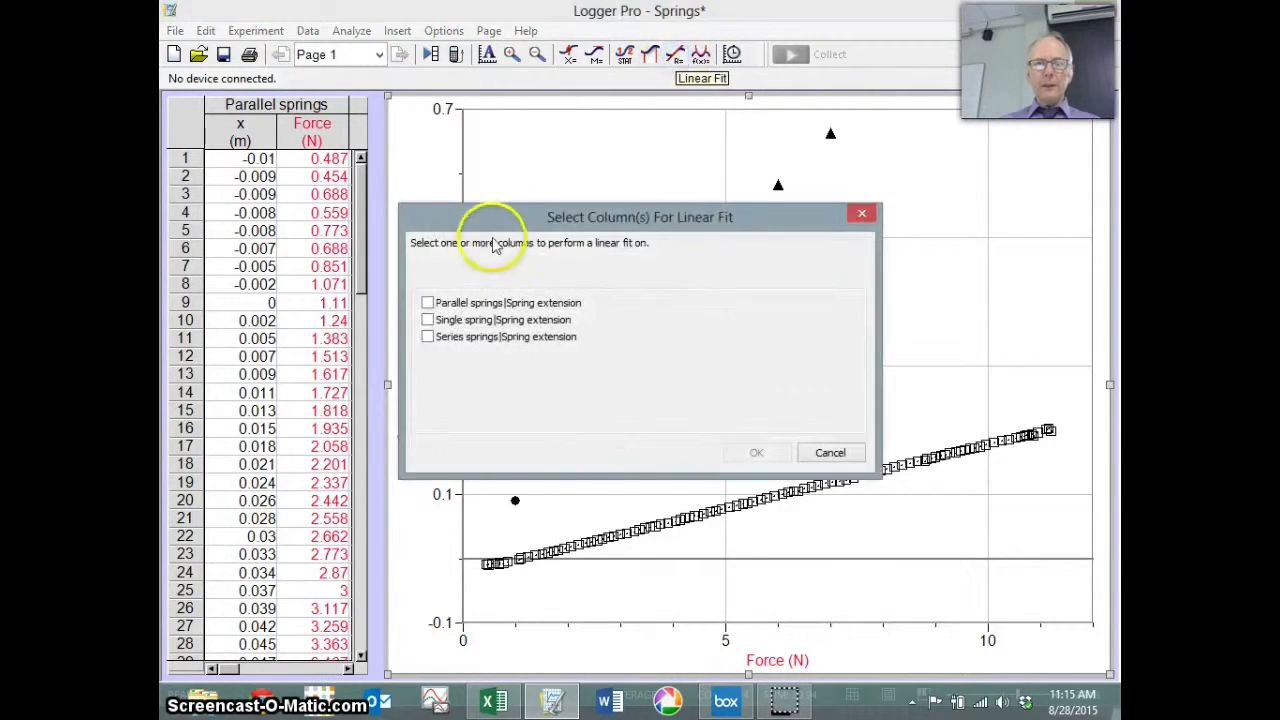
pyautogui.click(447, 305)
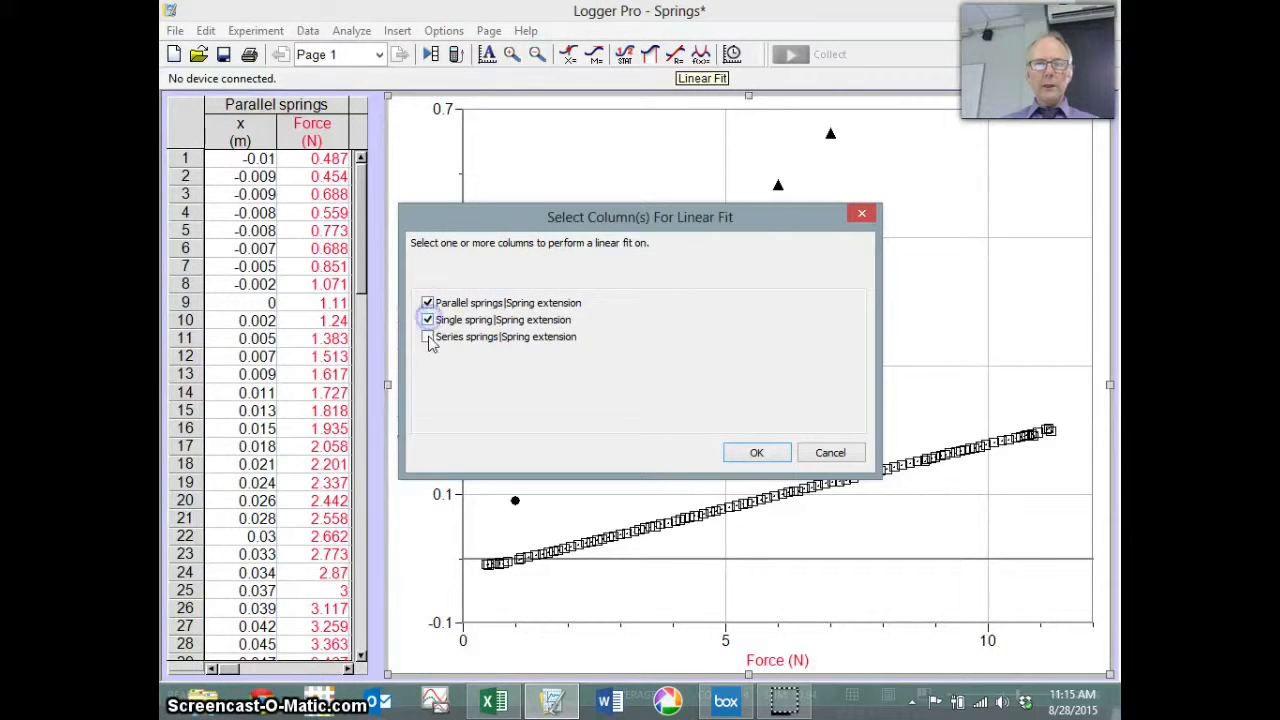
pyautogui.click(757, 452)
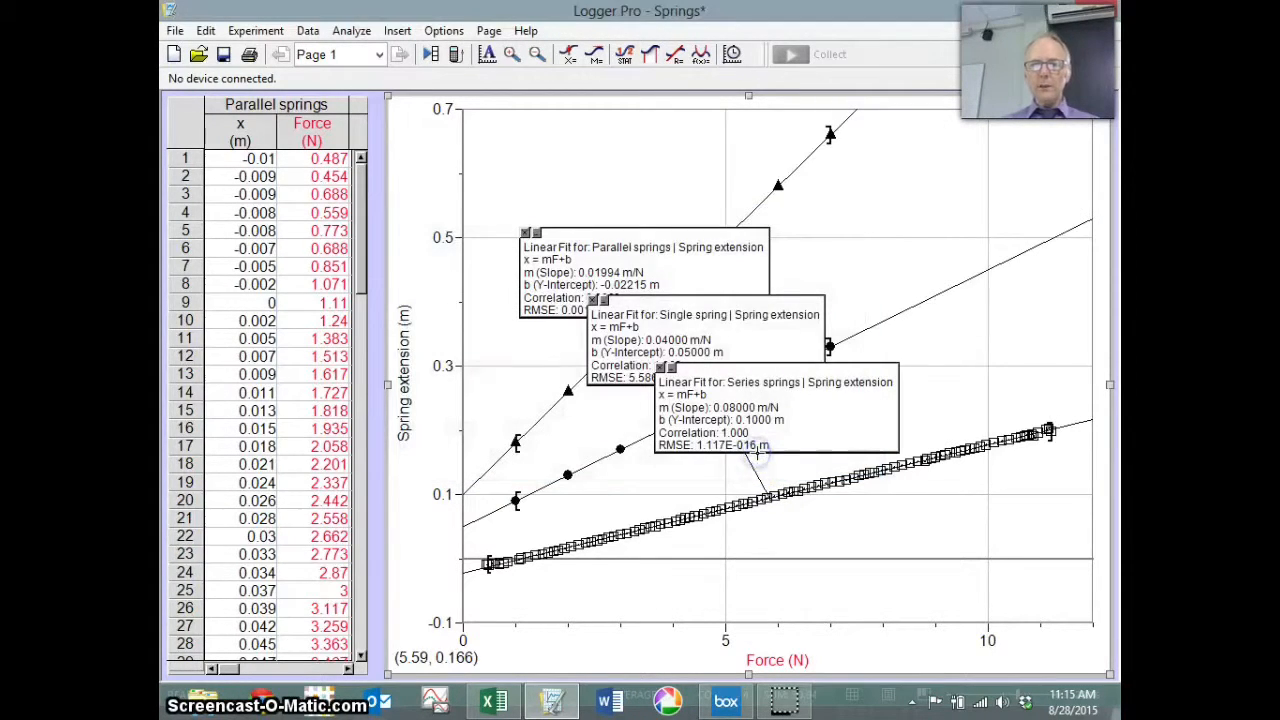
# Step: Move the three fit stats boxes off the data and shrink the table so the graph fills the window
pyautogui.moveTo(805, 405); pyautogui.dragTo(620, 193)
pyautogui.moveTo(728, 337); pyautogui.dragTo(976, 171)
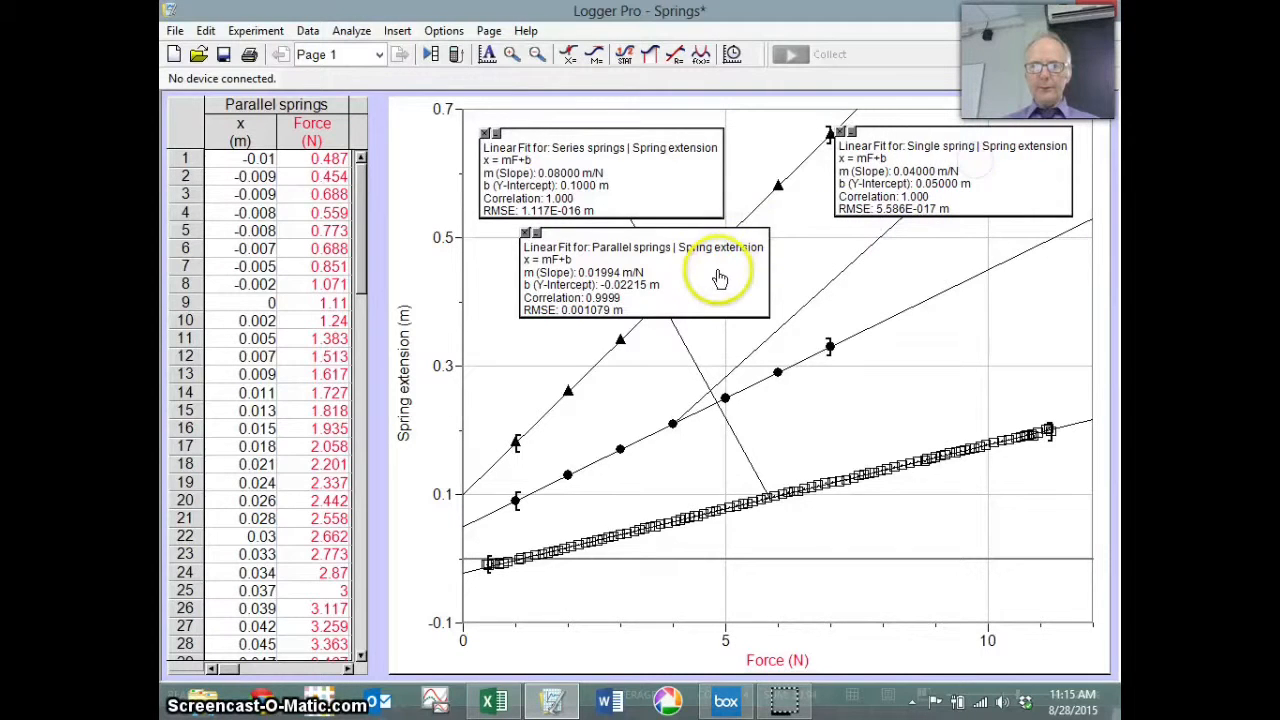
pyautogui.moveTo(740, 262); pyautogui.dragTo(1030, 570)
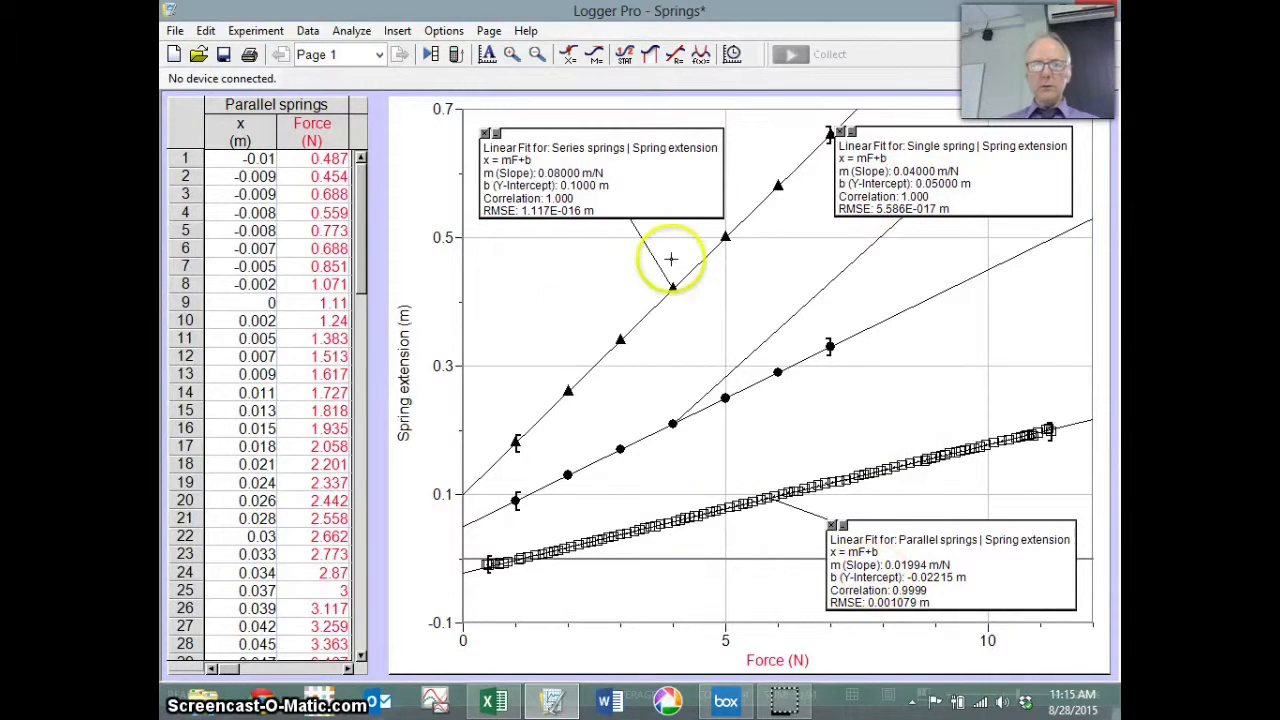
pyautogui.click(407, 270)
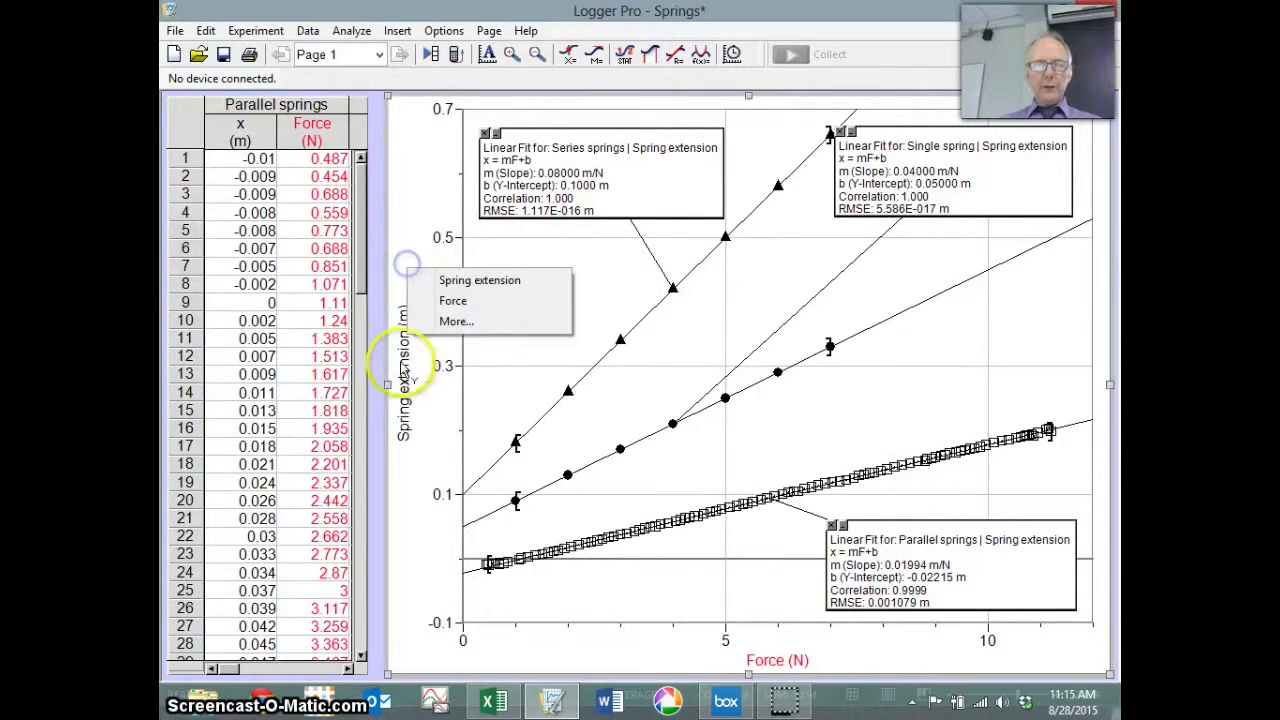
pyautogui.click(390, 390)
pyautogui.moveTo(388, 388); pyautogui.dragTo(214, 365)
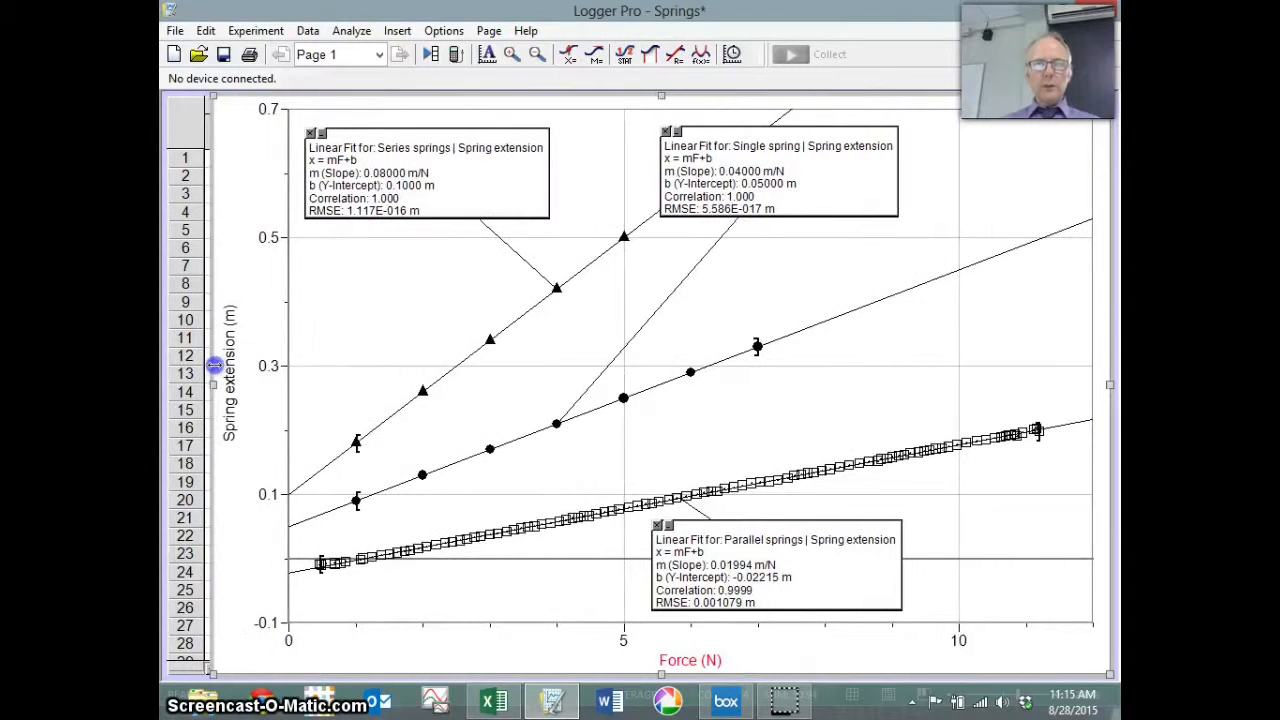
# Step: Set the graph title to 'Spring Extension Data' in Graph Options
pyautogui.click(440, 30)
pyautogui.moveTo(370, 44)
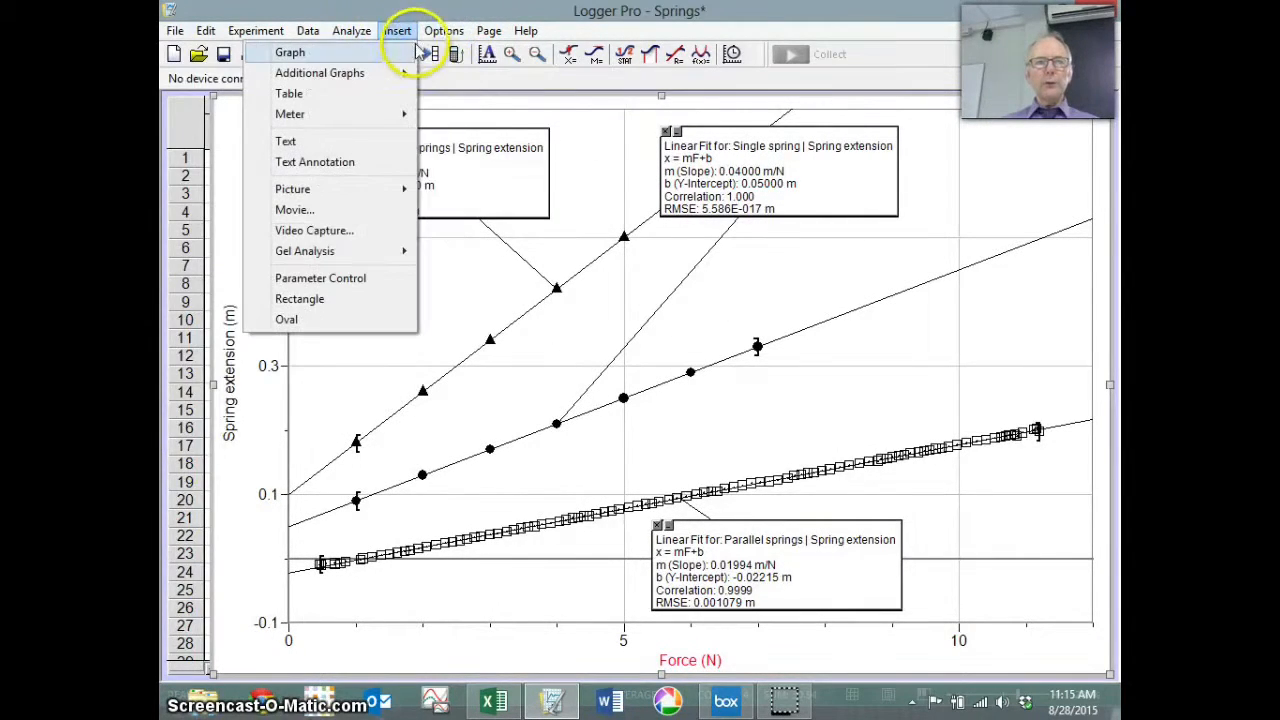
pyautogui.moveTo(440, 45)
pyautogui.click(318, 52)
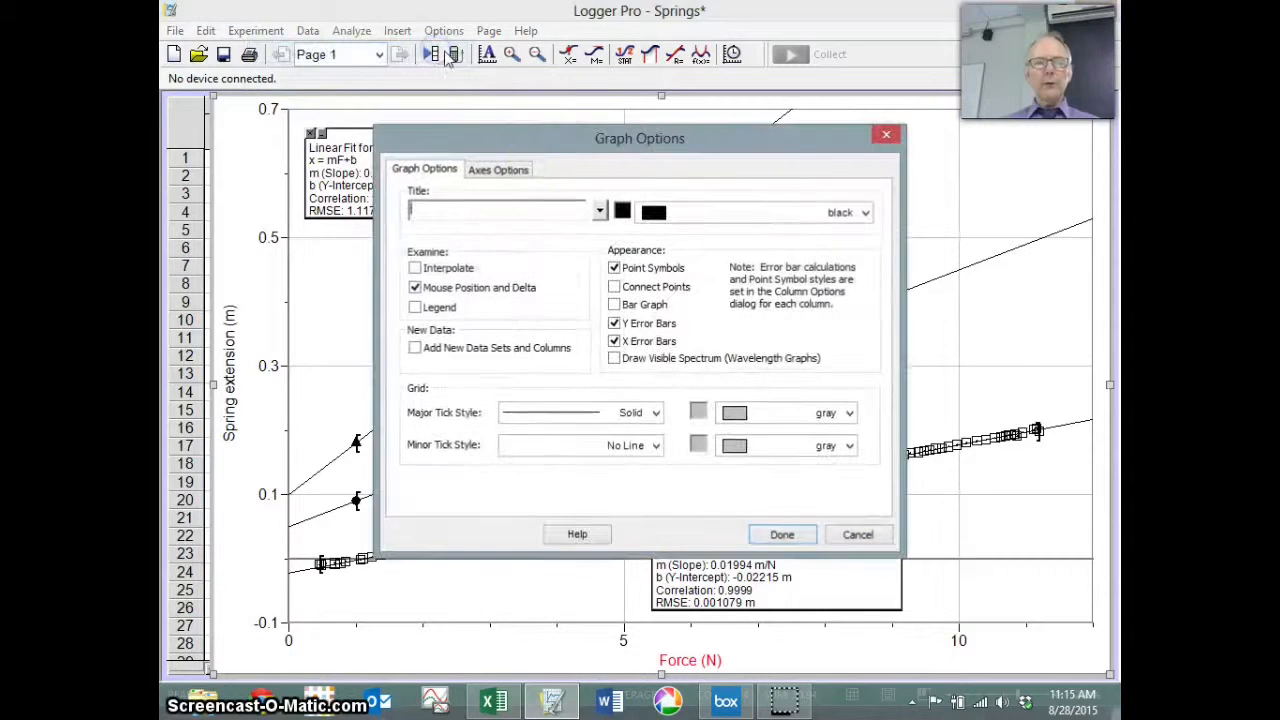
pyautogui.click(474, 209)
pyautogui.write('Spring Extens')
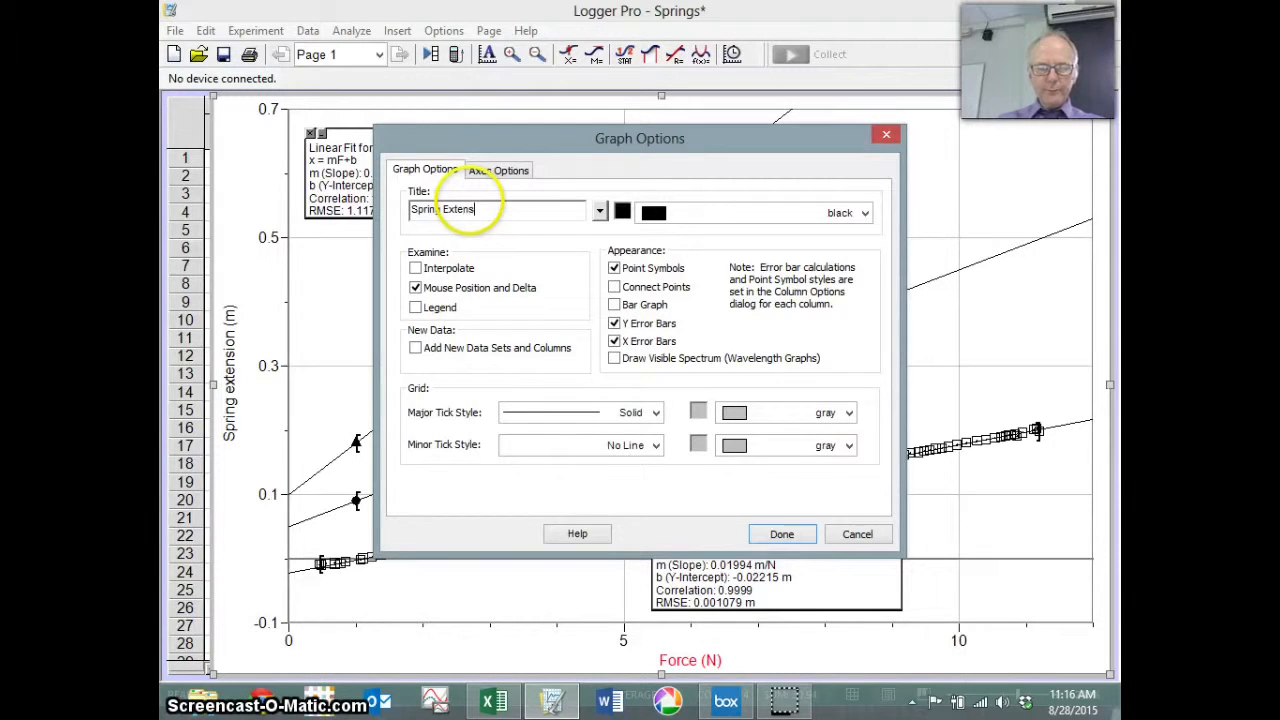
pyautogui.write('ion Data')
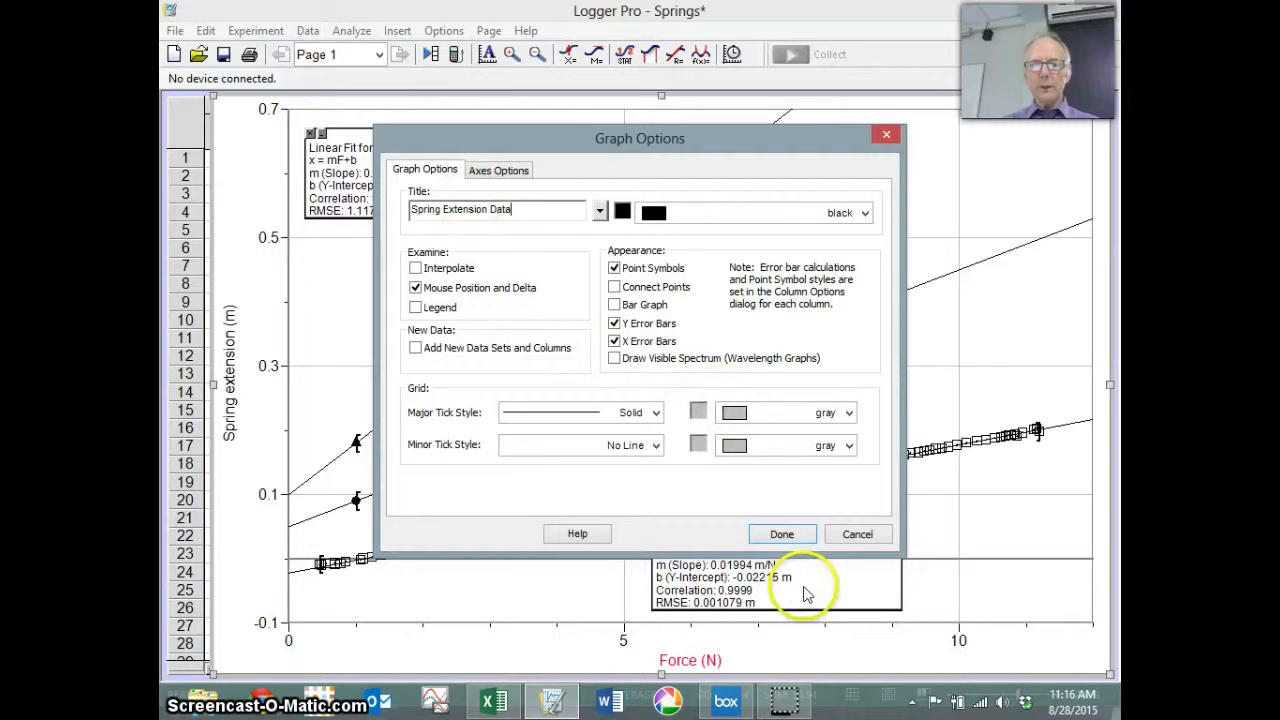
pyautogui.click(786, 534)
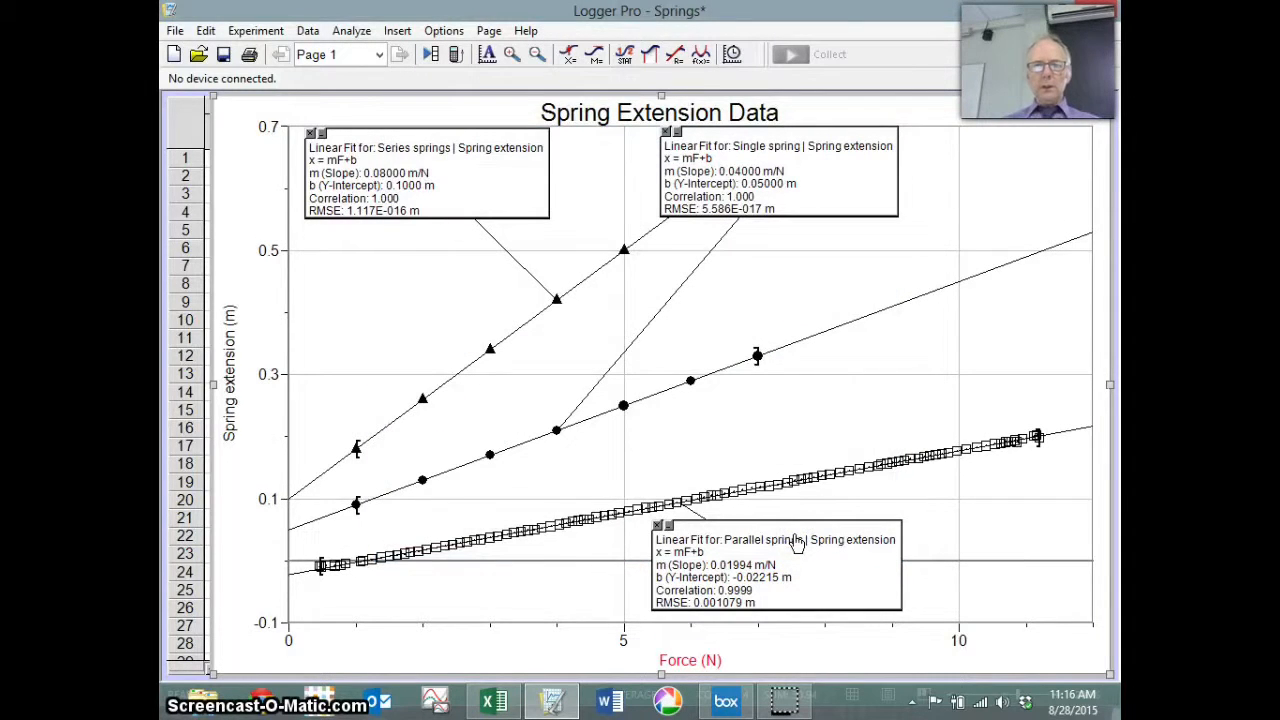
# Step: Shift the Single spring and Parallel springs stats boxes right, clear of the plotted lines
pyautogui.moveTo(823, 211); pyautogui.dragTo(973, 200)
pyautogui.moveTo(840, 551); pyautogui.dragTo(973, 558)
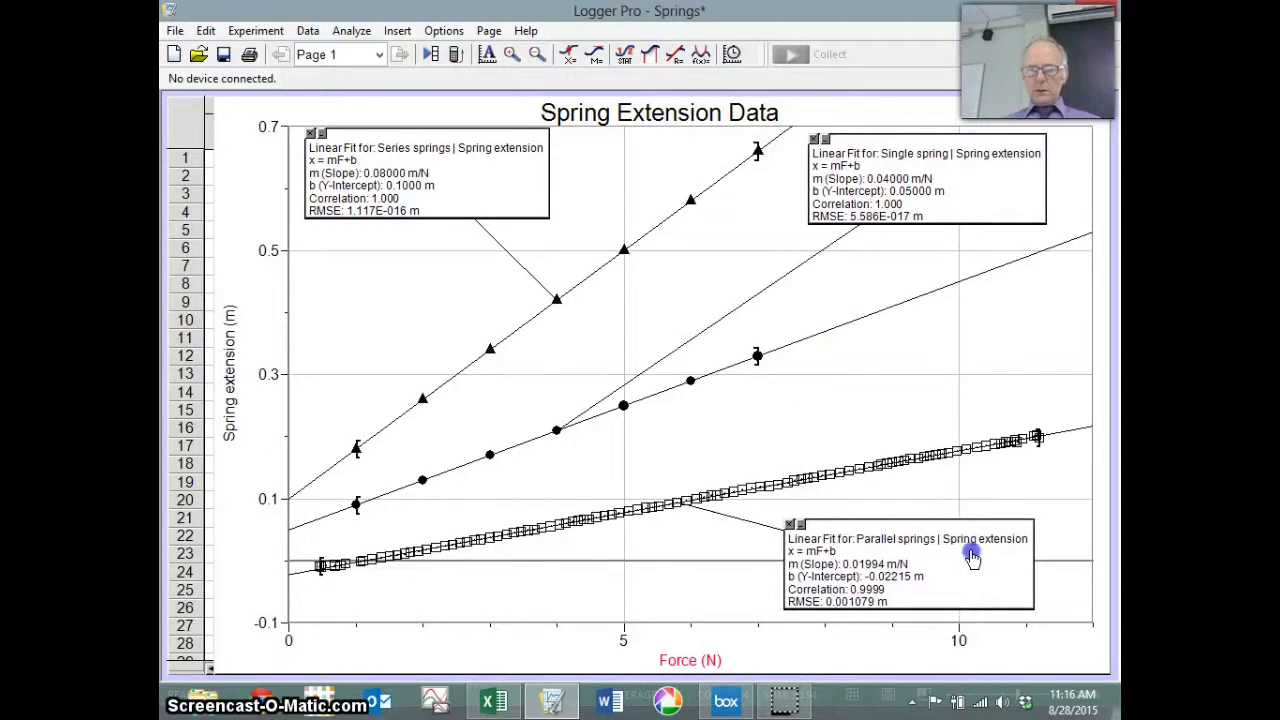
pyautogui.click(1006, 371)
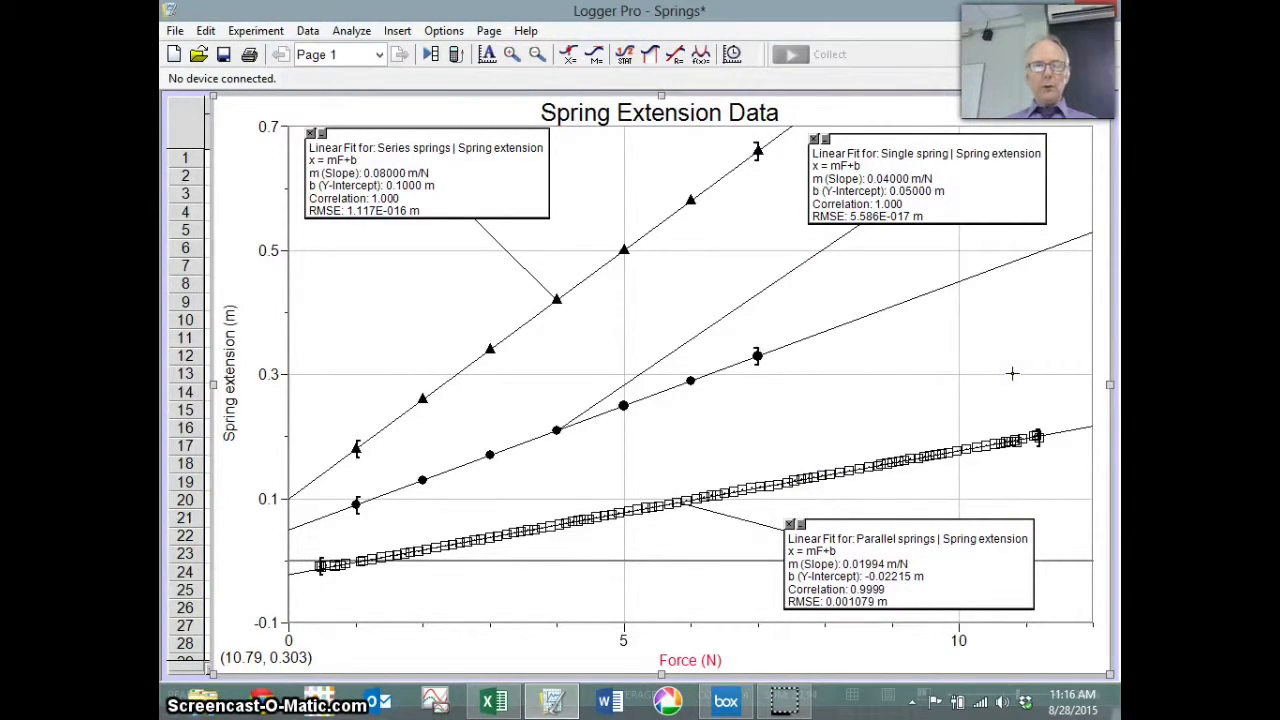